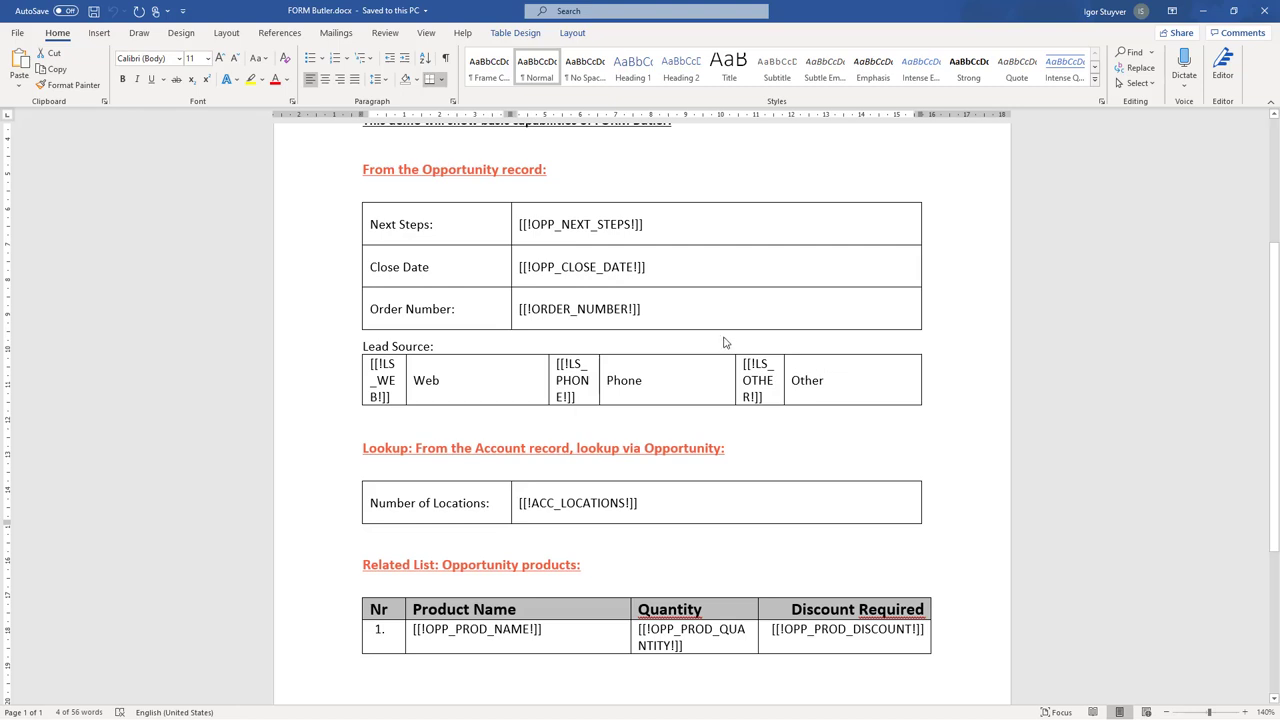
Examine the Order Number row and its merge field in the opportunity table of the FORM Butler.docx template
scroll(725, 342, "up", 1)
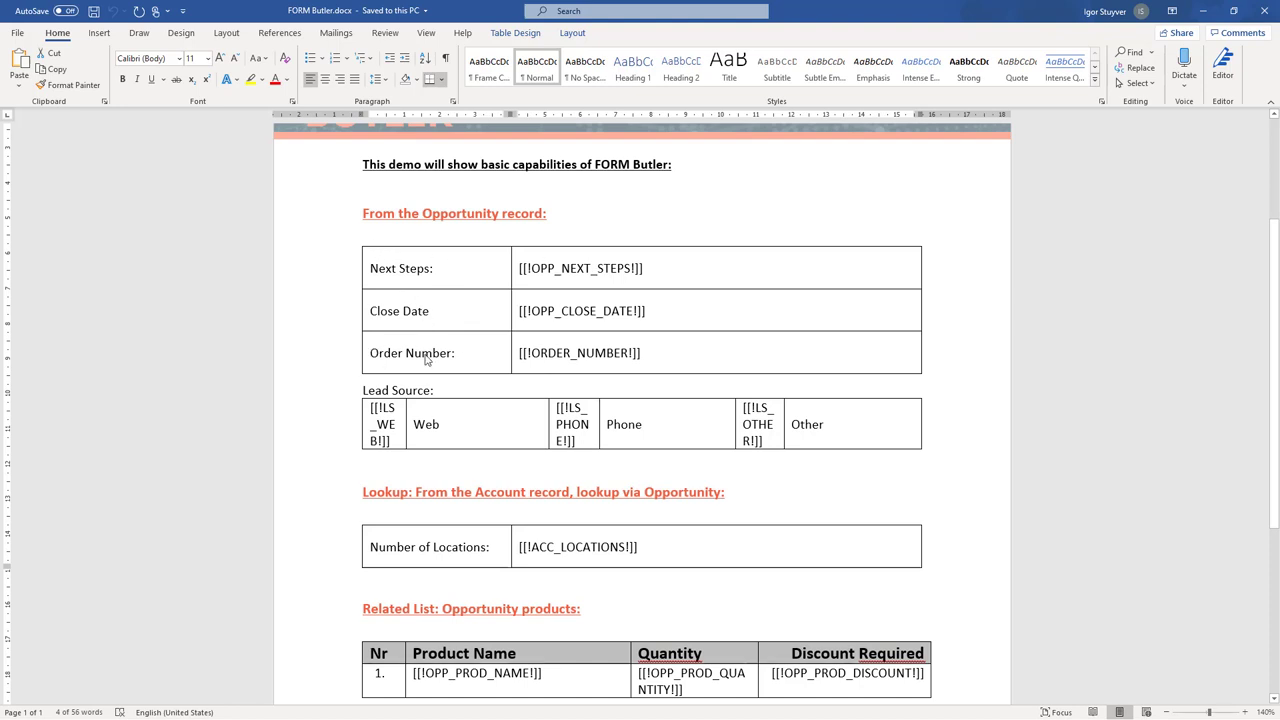
left_click_drag(641, 353, 509, 352)
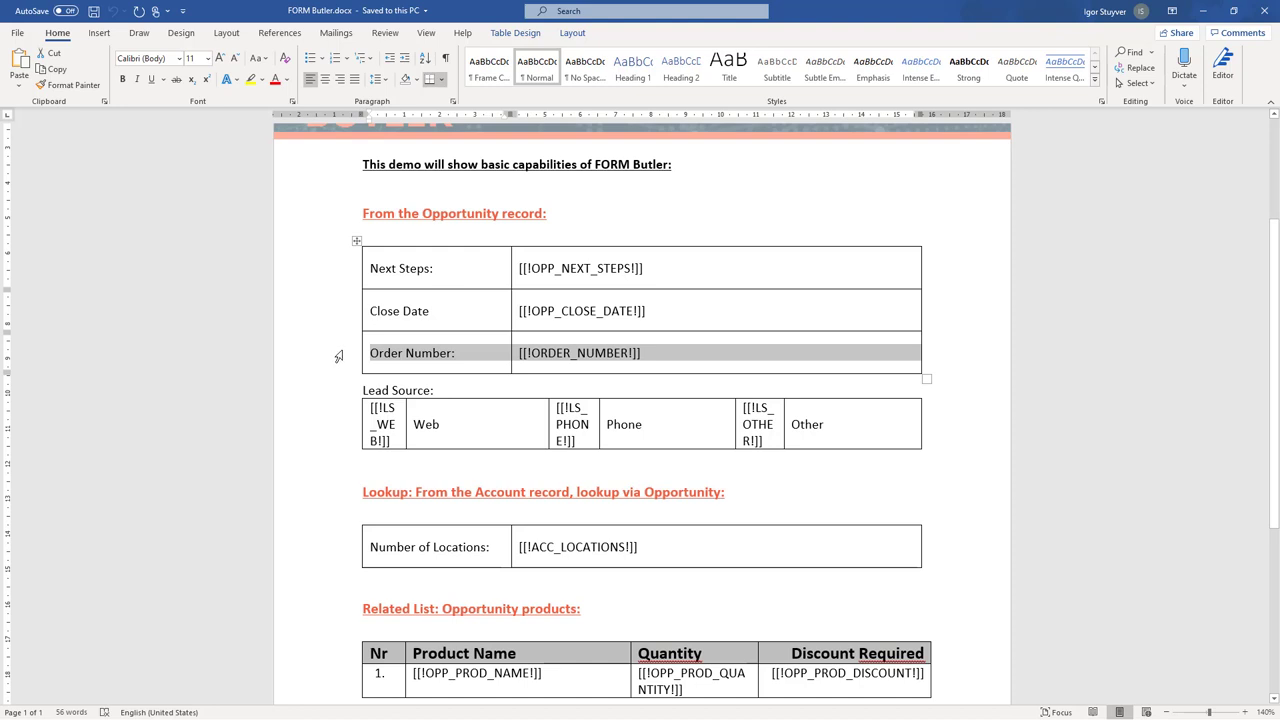
left_click(338, 356)
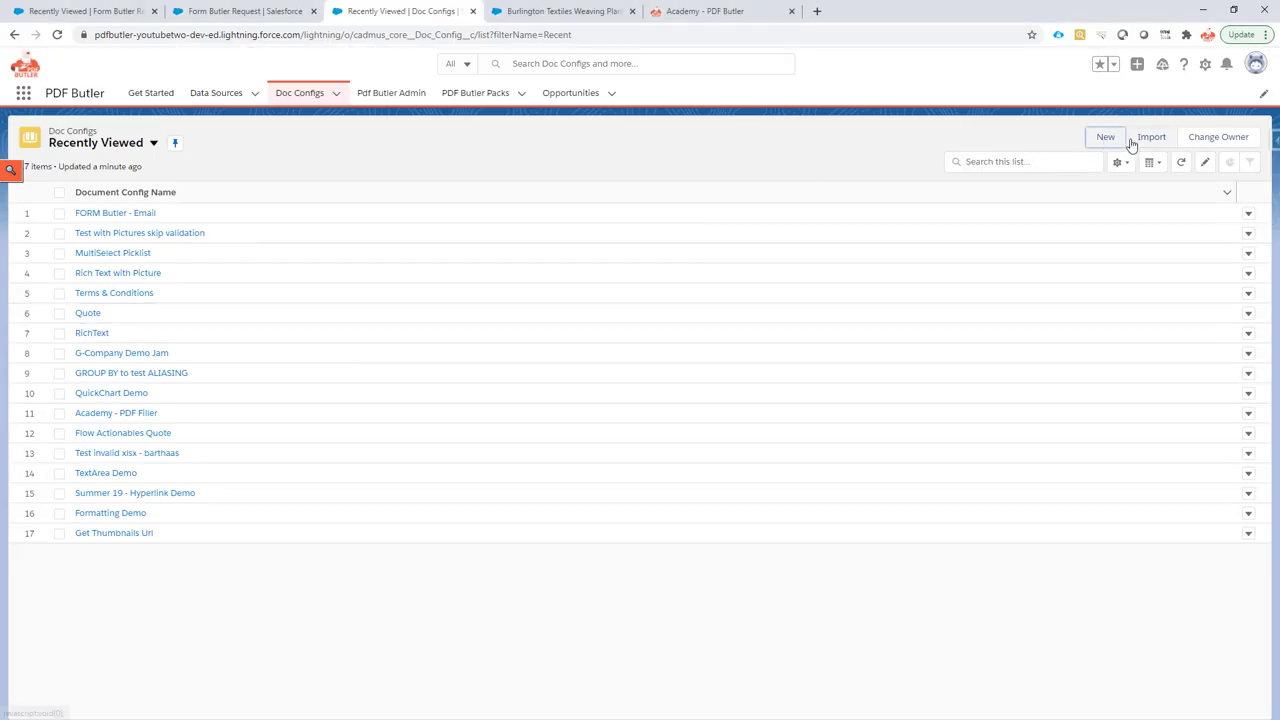
Switch to Salesforce in the browser and start a new doc config with the record type Main Word Document
left_click(1106, 135)
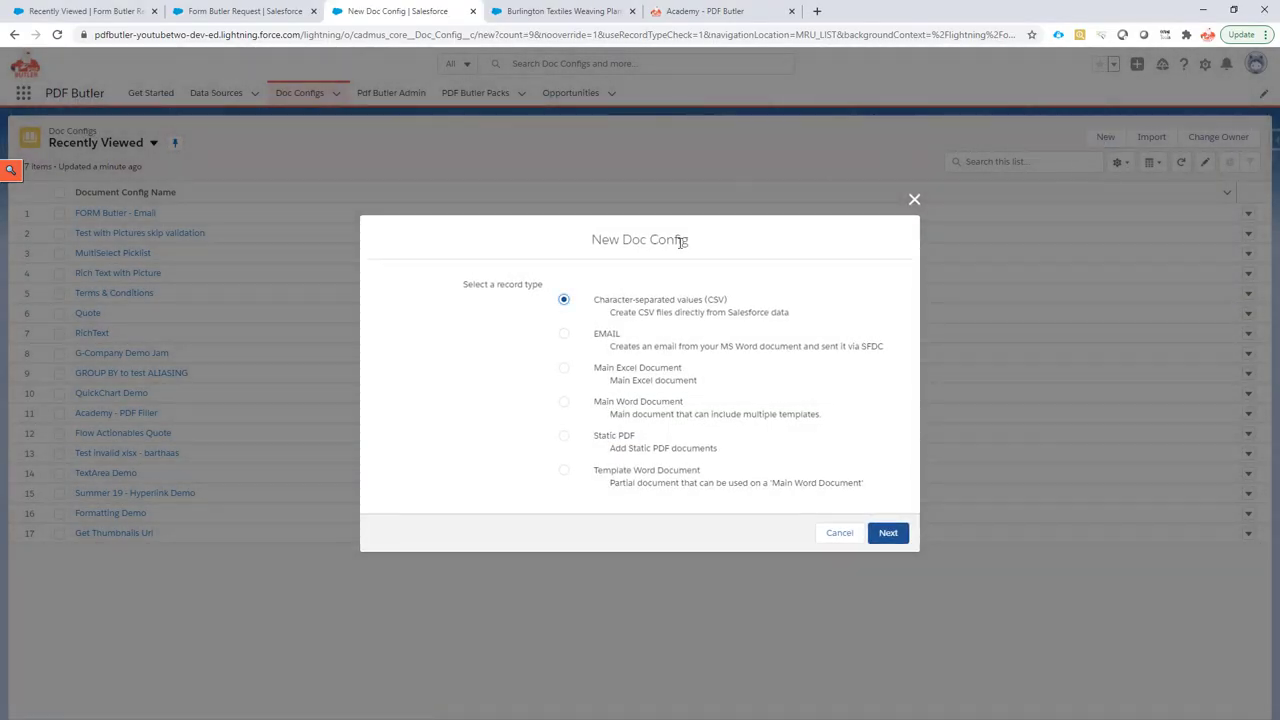
left_click(611, 405)
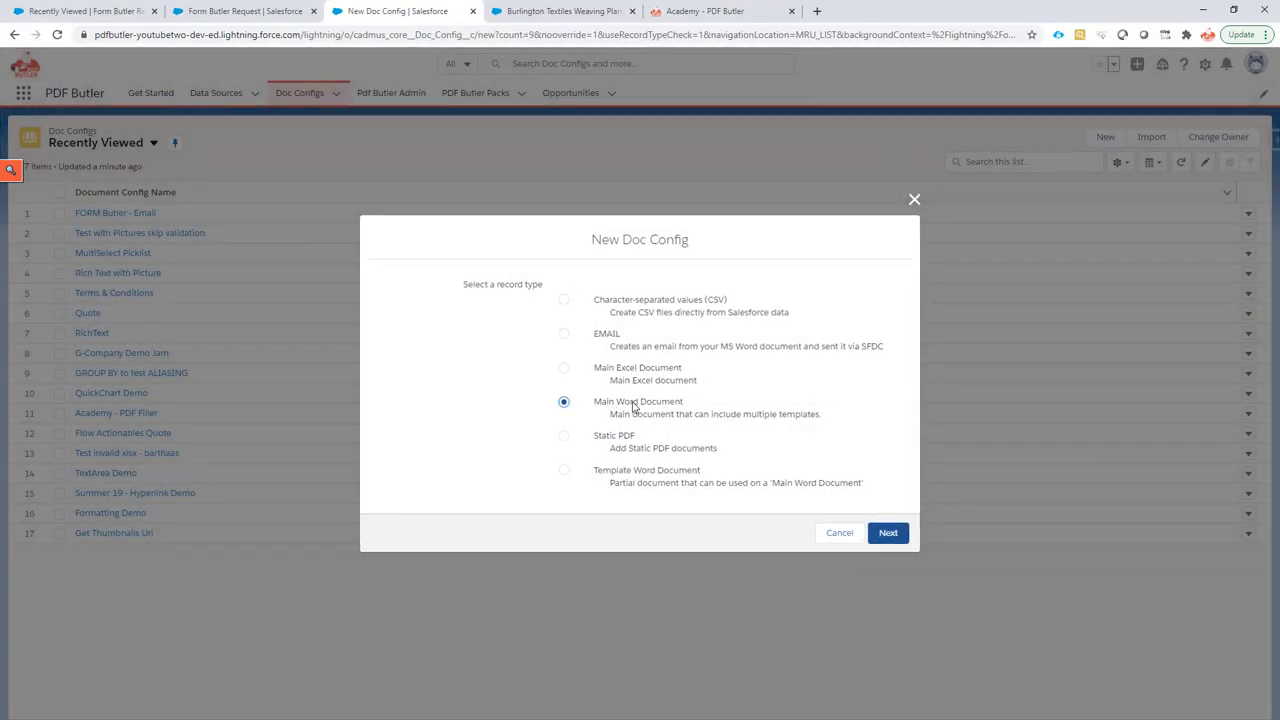
left_click(890, 532)
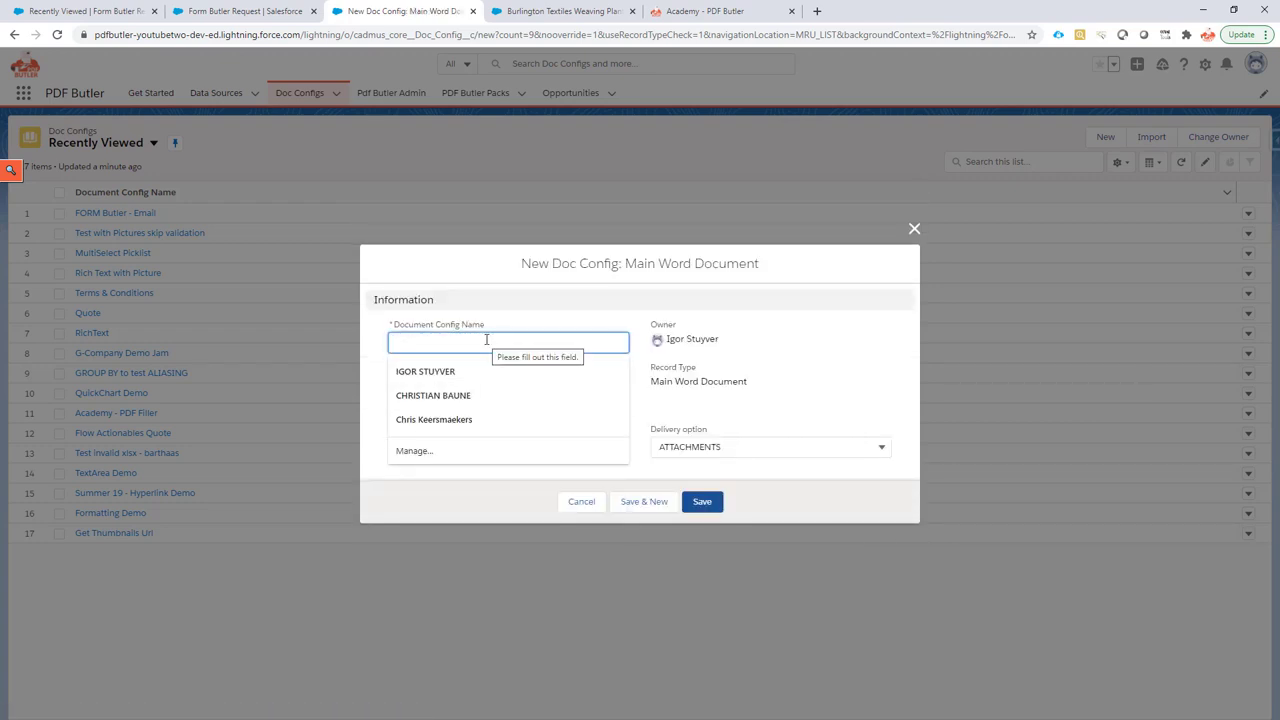
Enter "FORM Butler - Document" as the document config name
type("FORM")
key("Down")
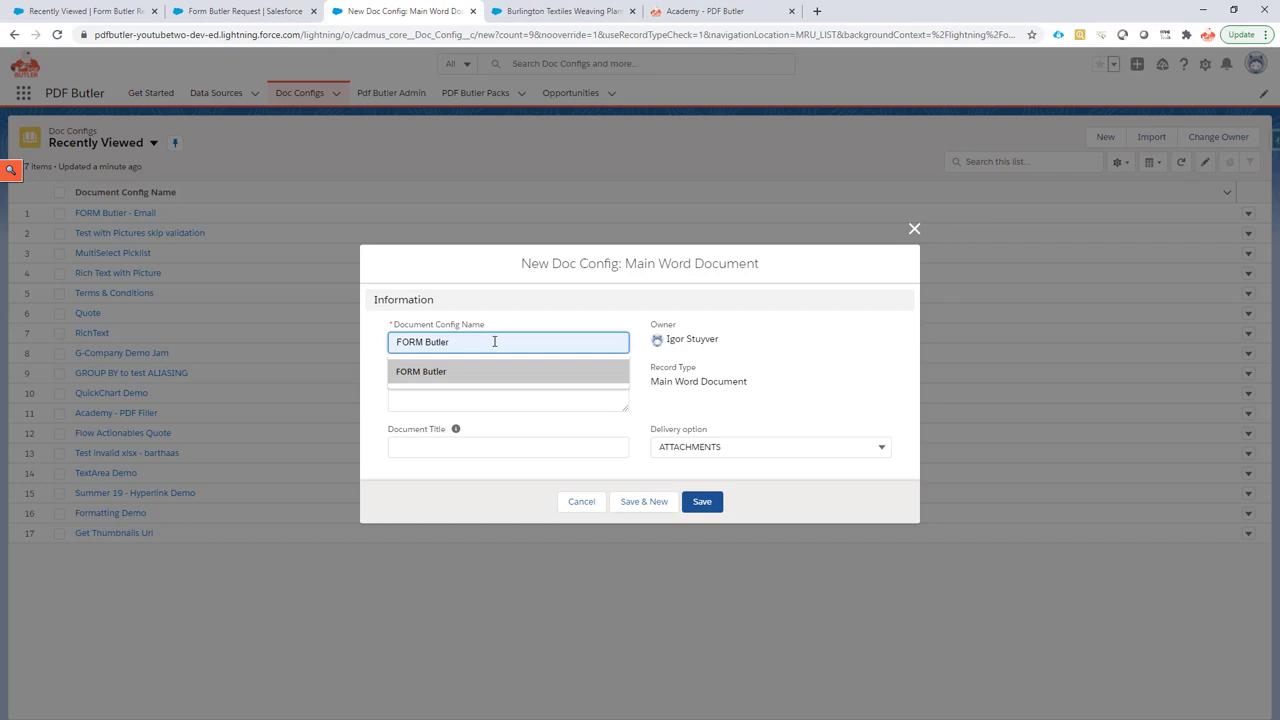
type("M")
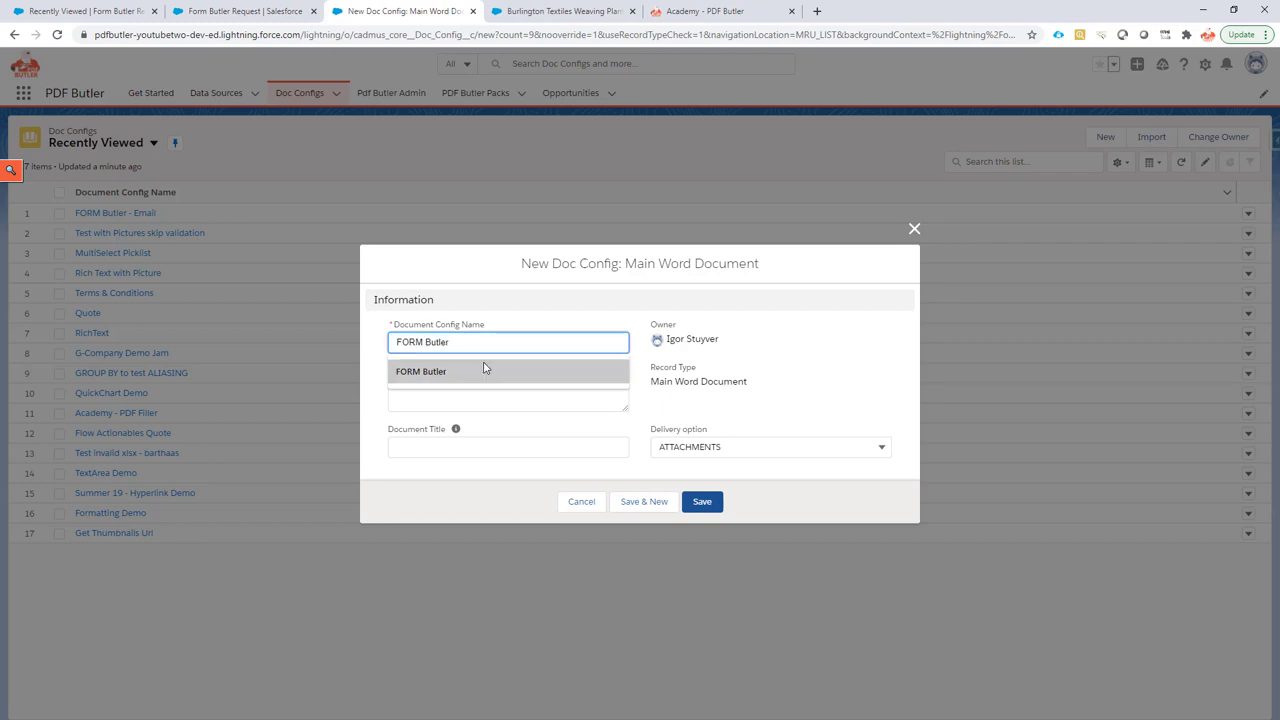
left_click(487, 370)
type("- ")
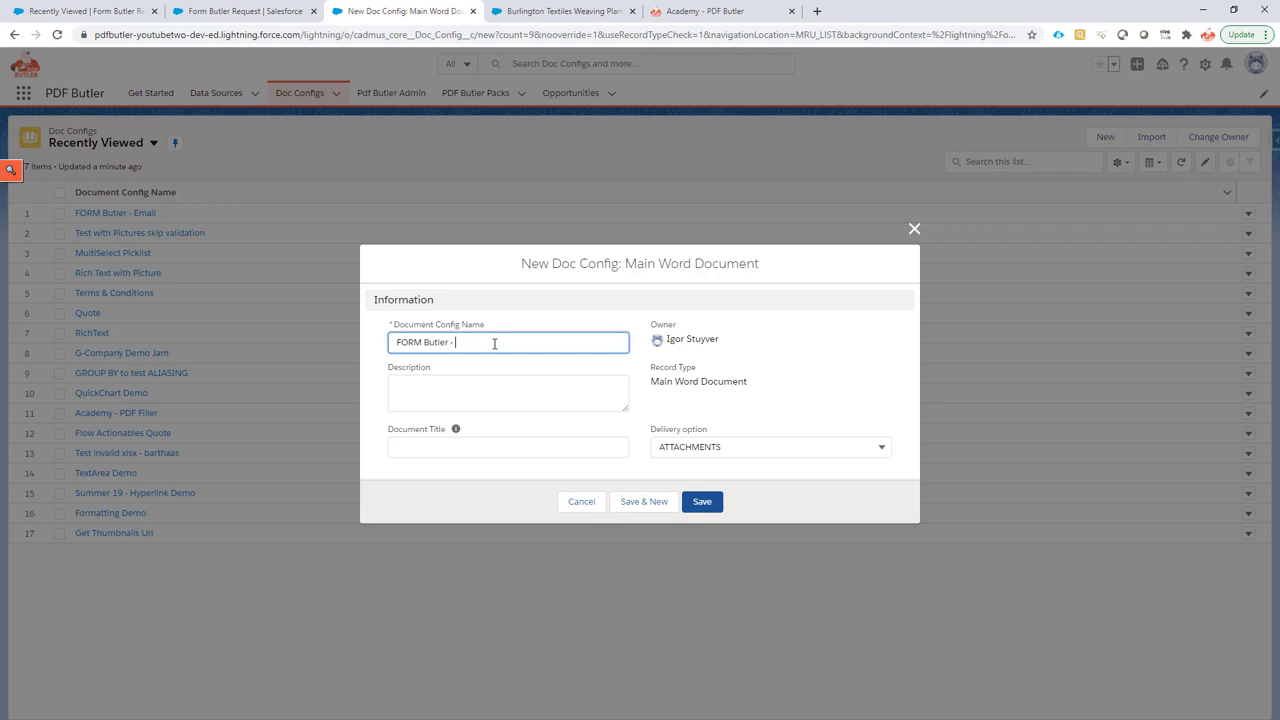
type("Document")
Copy the config name into the document title, set the delivery option to BASE64 and save the doc config
left_click_drag(524, 342, 380, 340)
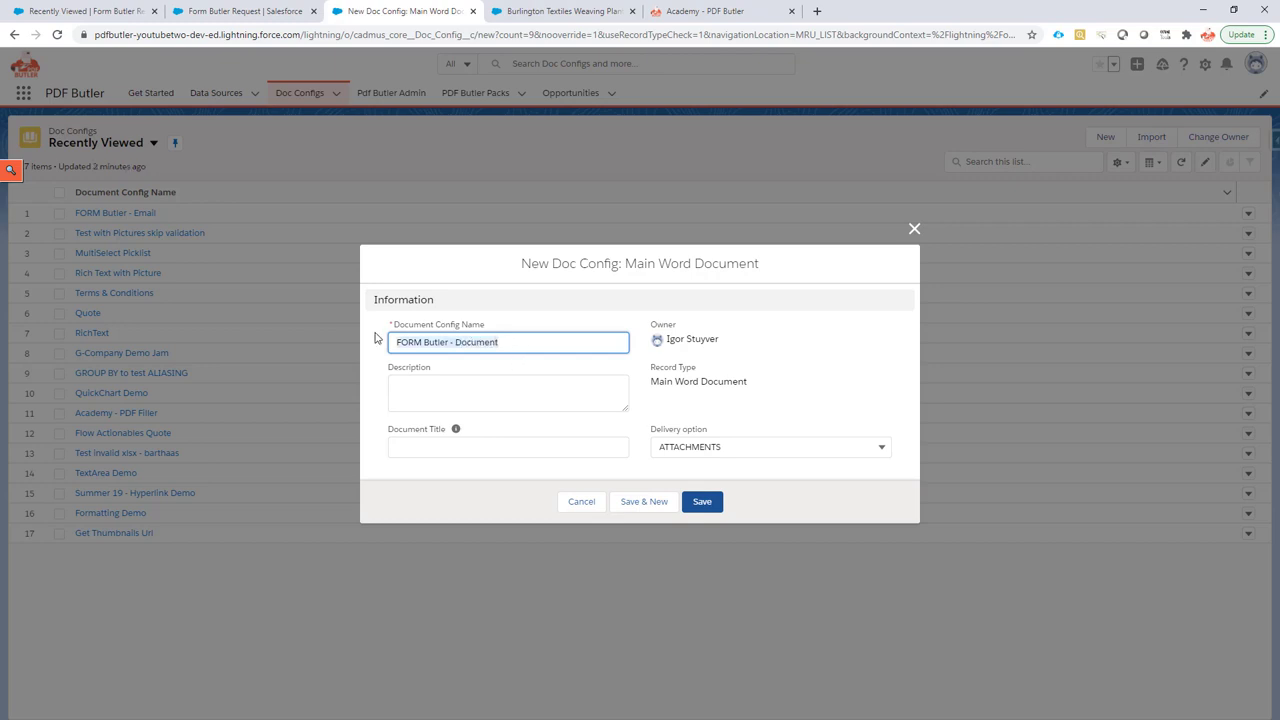
key("ctrl+c")
left_click(460, 442)
key("ctrl+v")
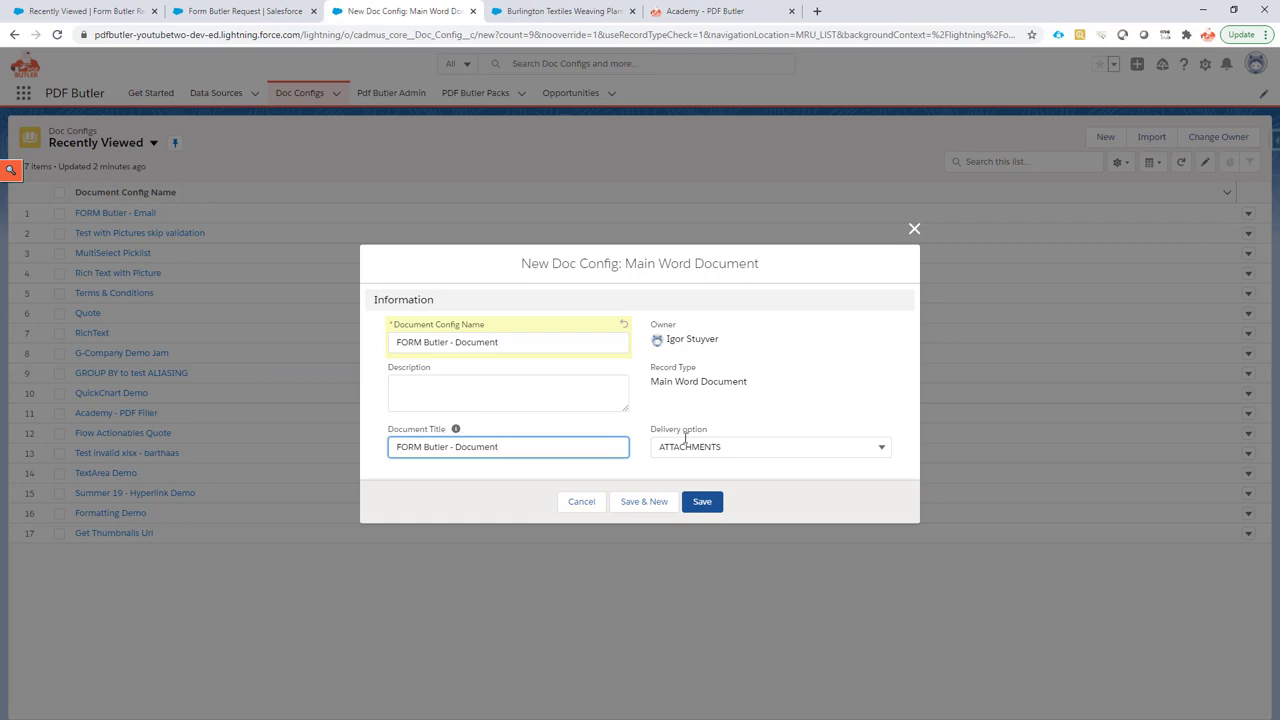
left_click(688, 446)
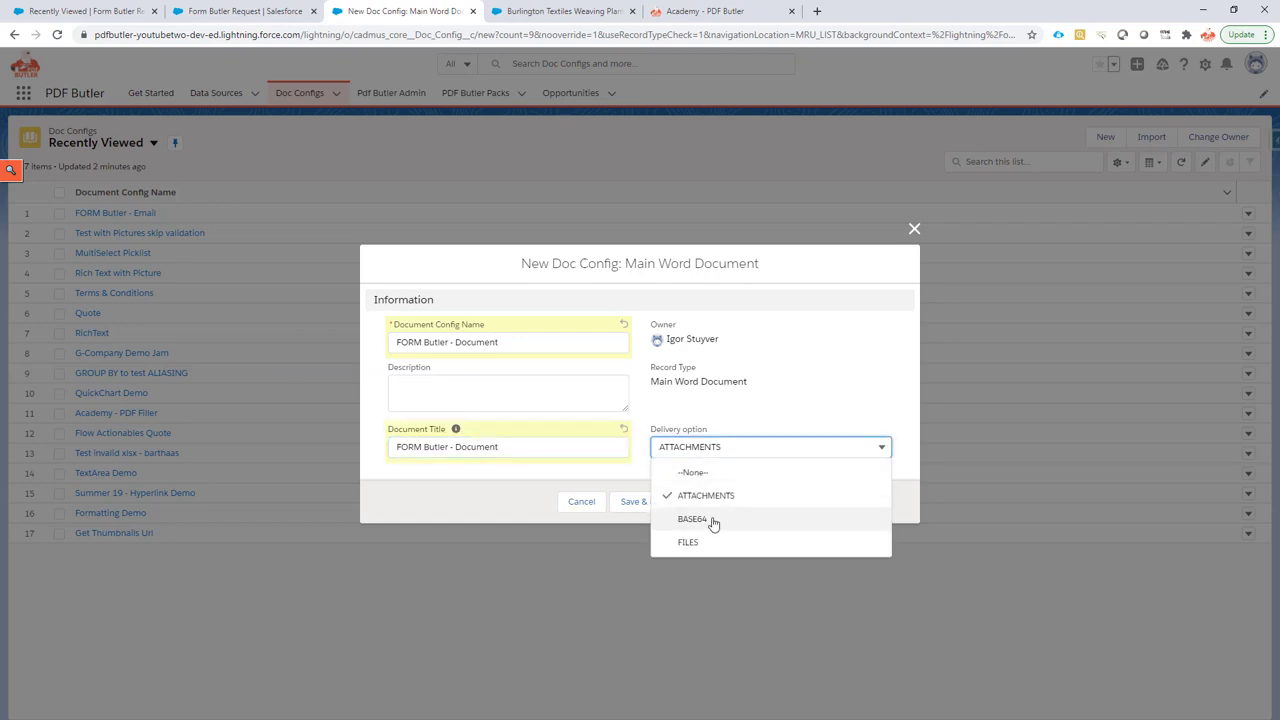
left_click(713, 521)
left_click(709, 501)
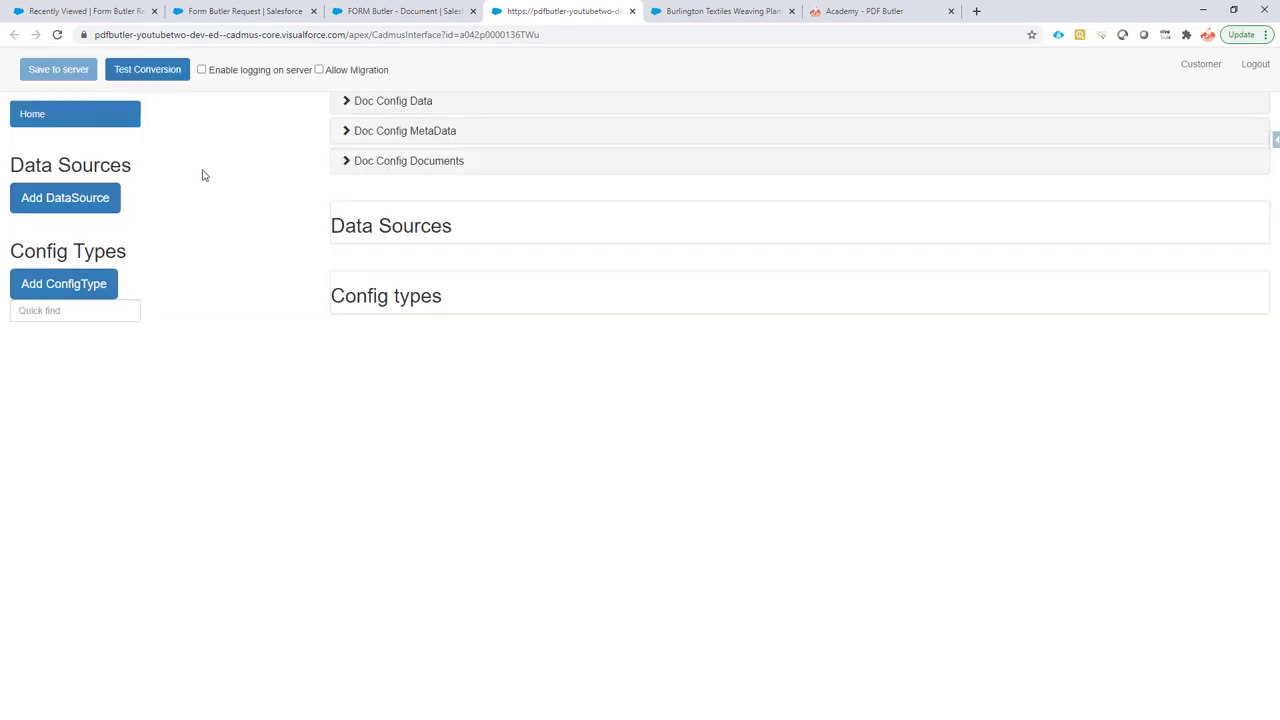
Enable form fields in the doc config metadata and upload FORM Butler.docx as the default document with the alternative name v1
left_click(372, 135)
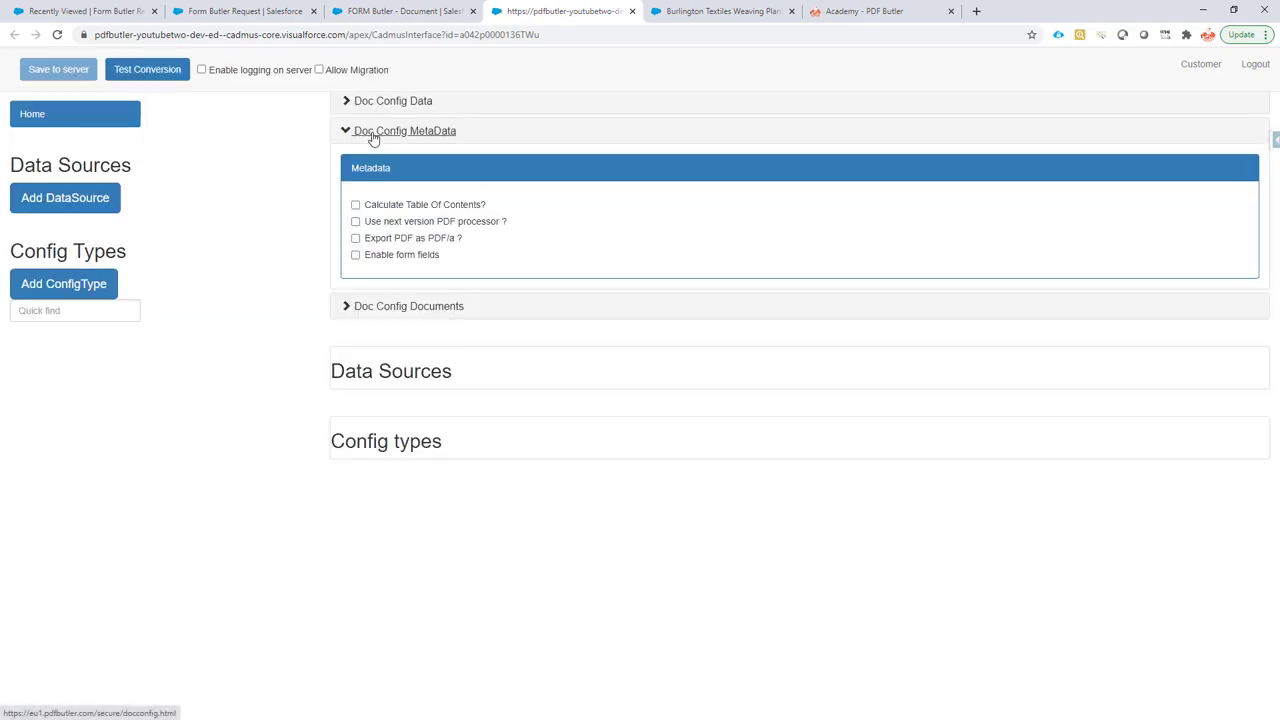
left_click(366, 259)
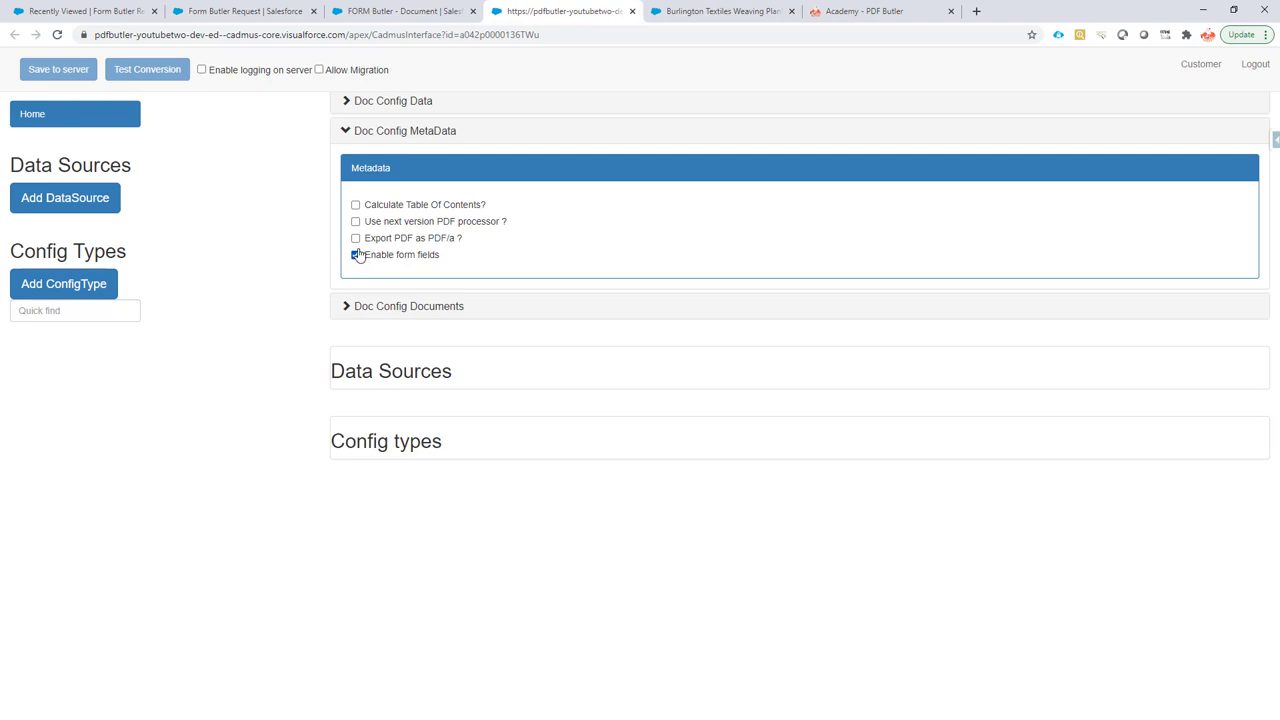
left_click(382, 306)
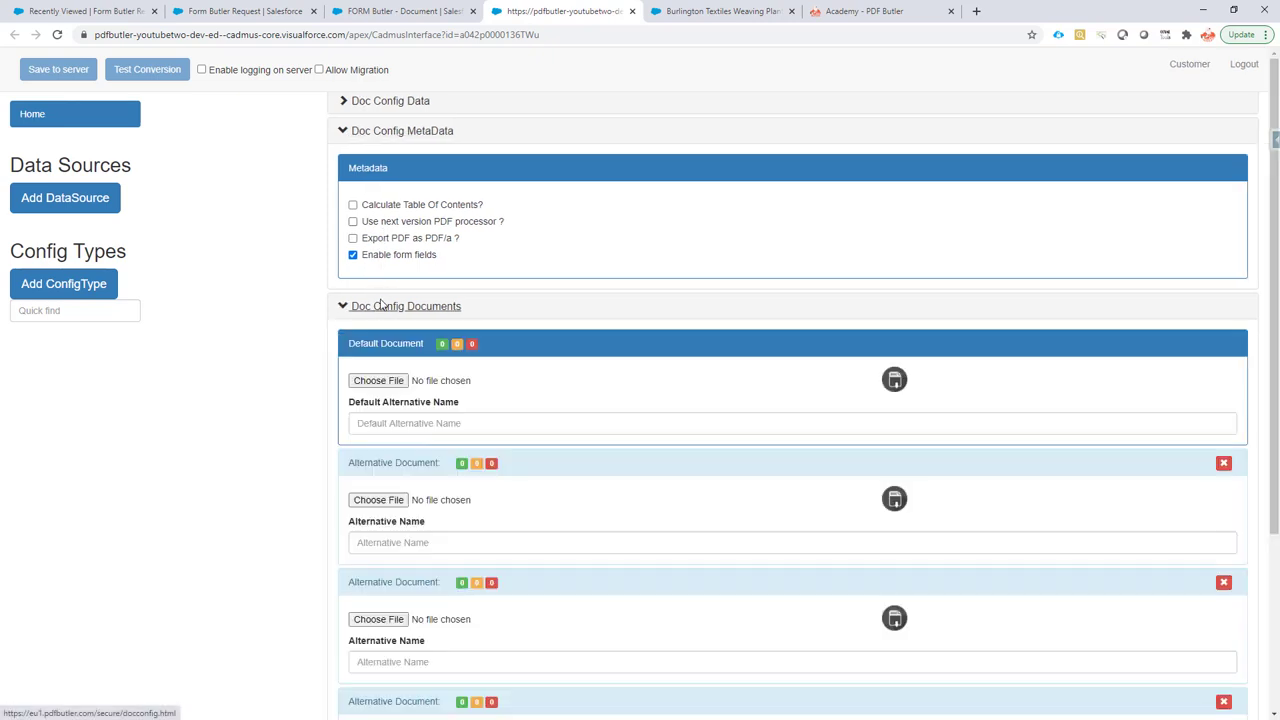
left_click(380, 381)
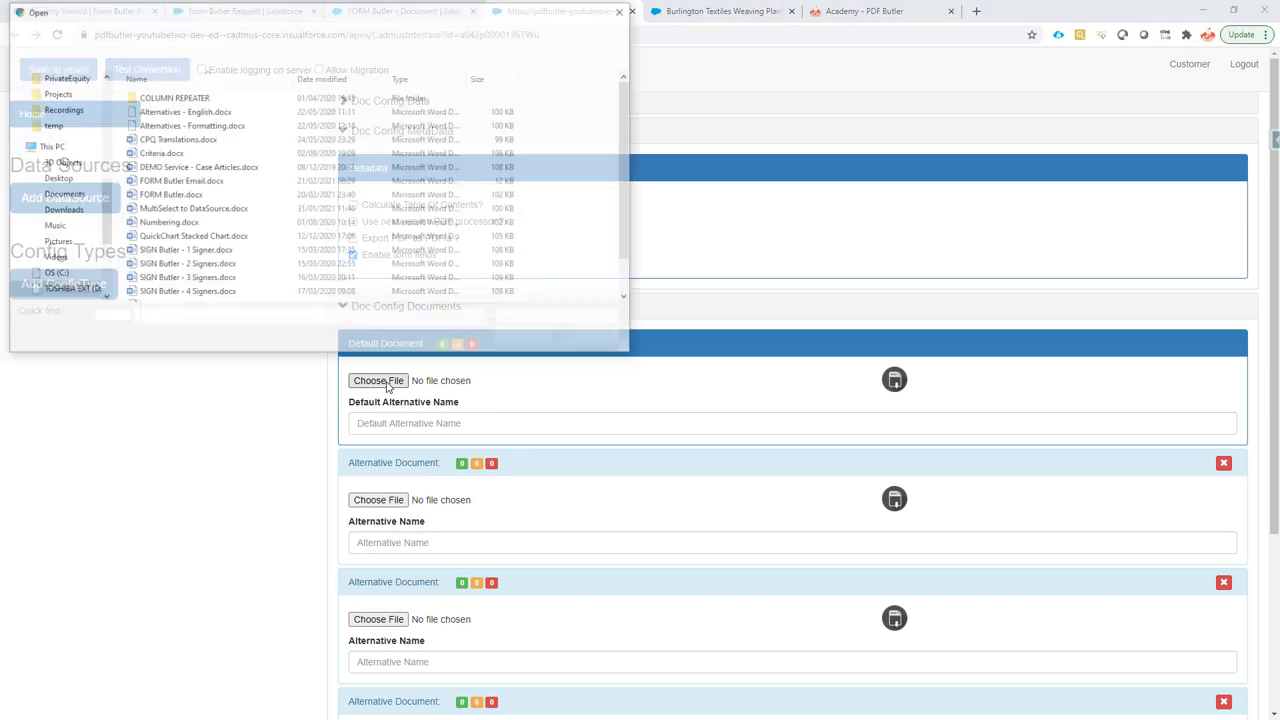
double_click(170, 195)
left_click(368, 416)
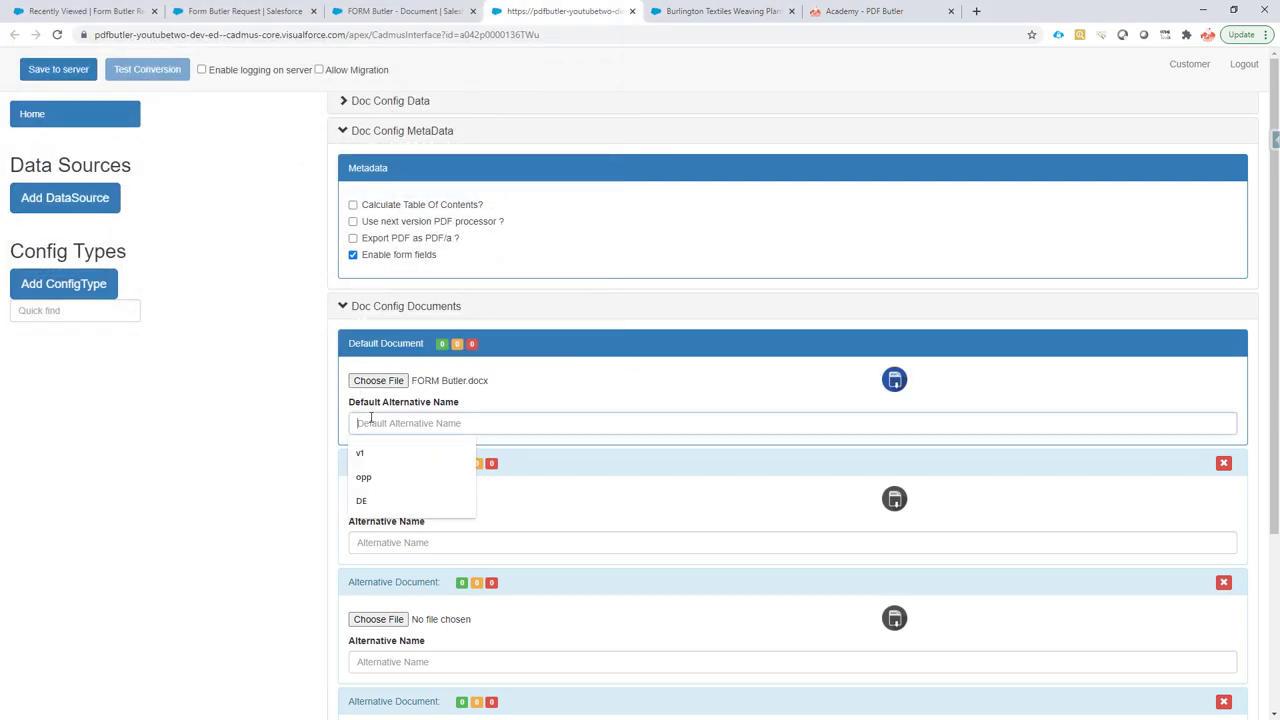
type("v1")
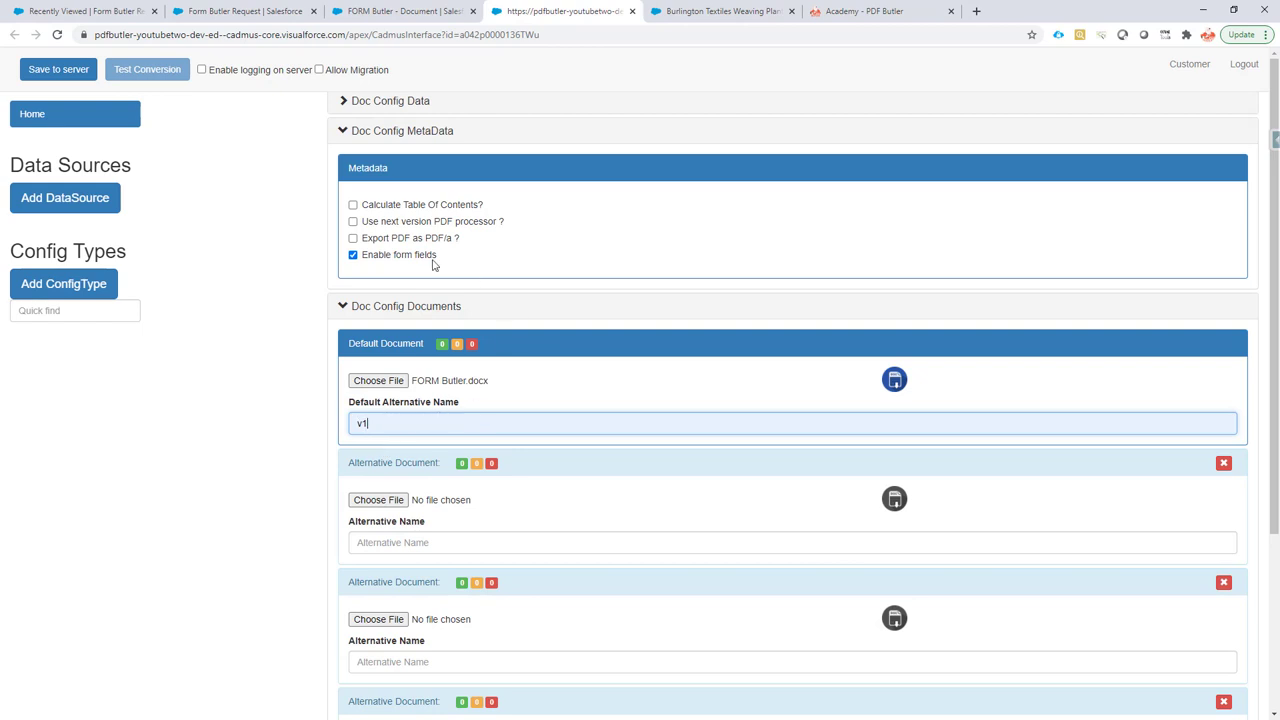
Find the "FORM Butler - Opportunity" data source by searching for "form" and add it to the doc config
left_click(80, 200)
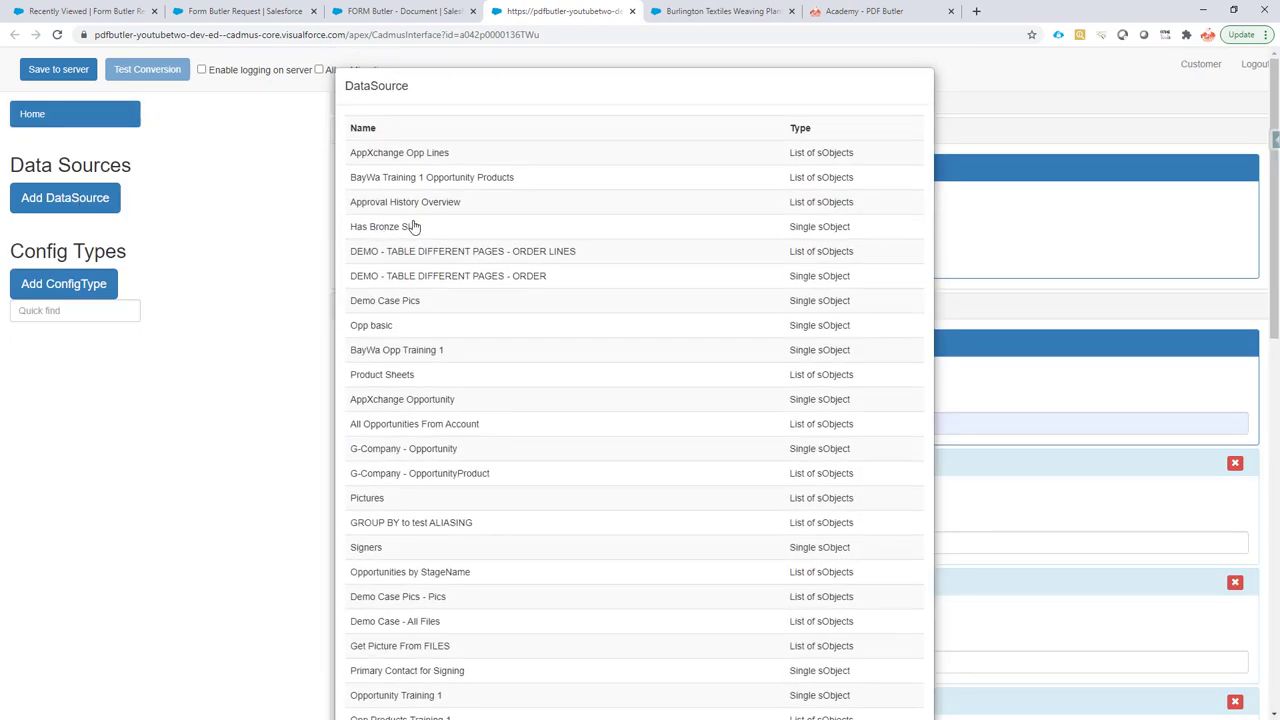
key("ctrl+f")
key("Return")
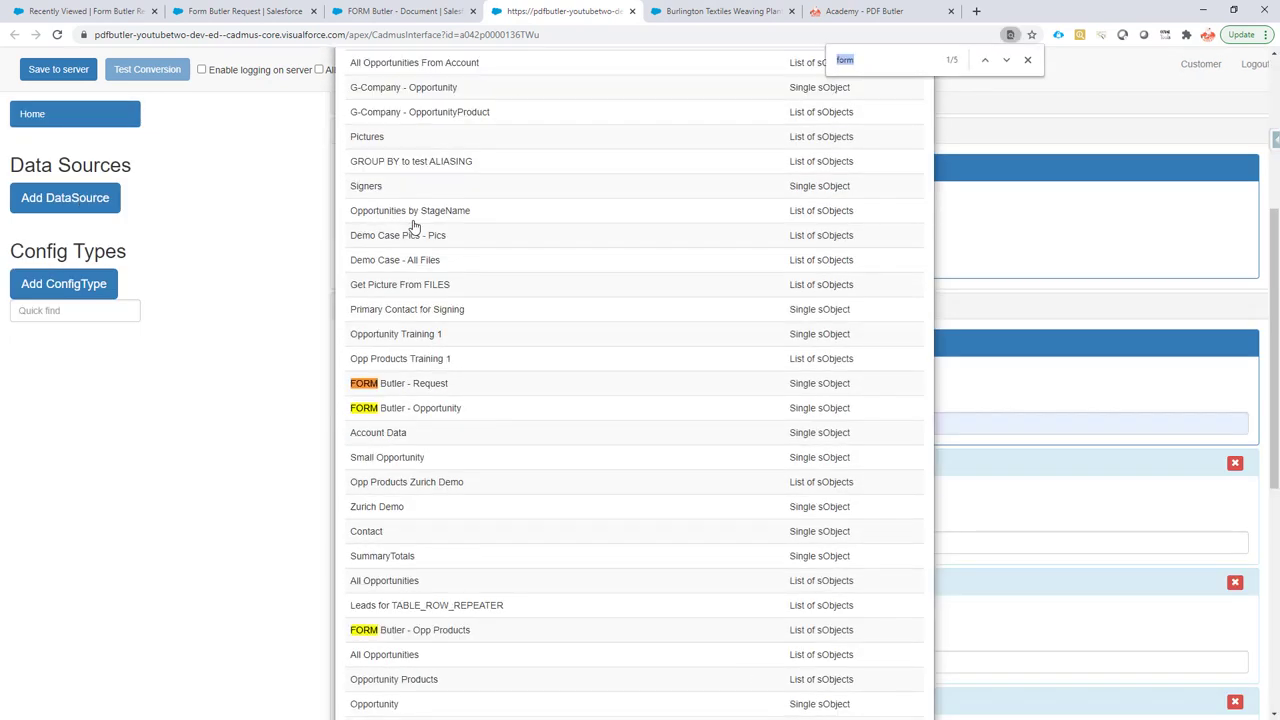
left_click(421, 410)
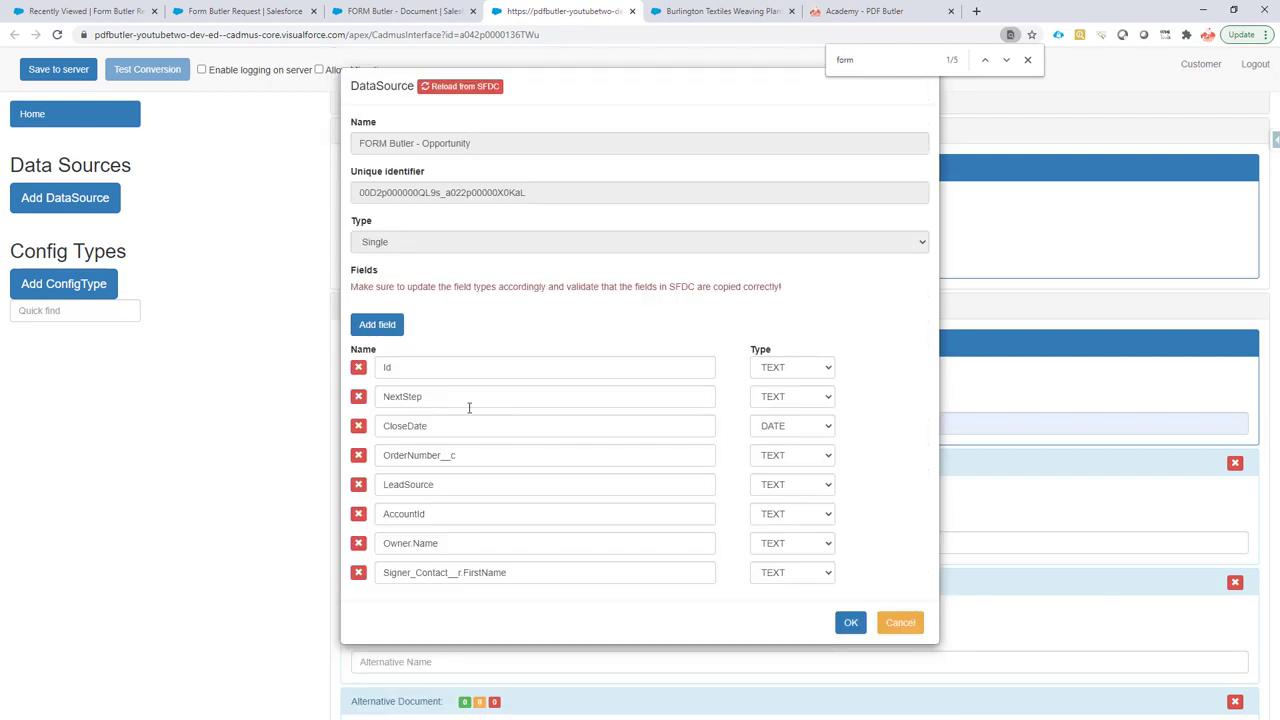
left_click(851, 623)
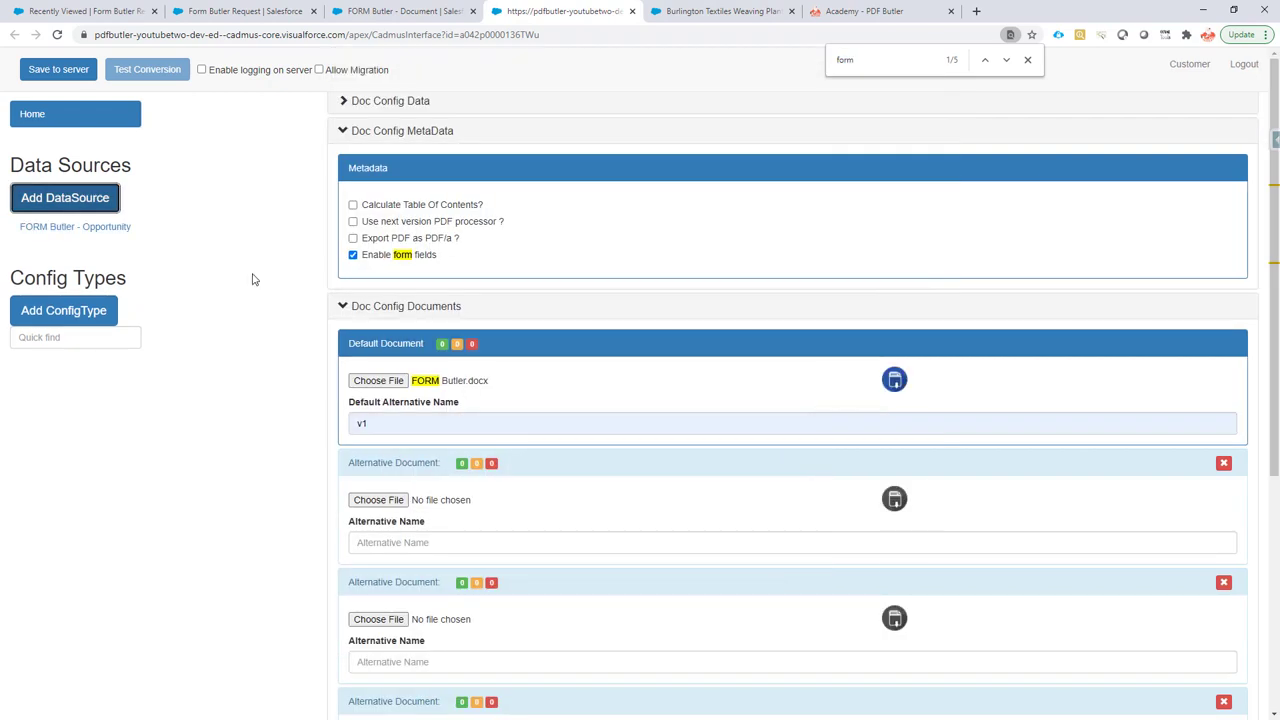
Add the list data source "FORM Butler - Opp Products" to the doc config
left_click(92, 200)
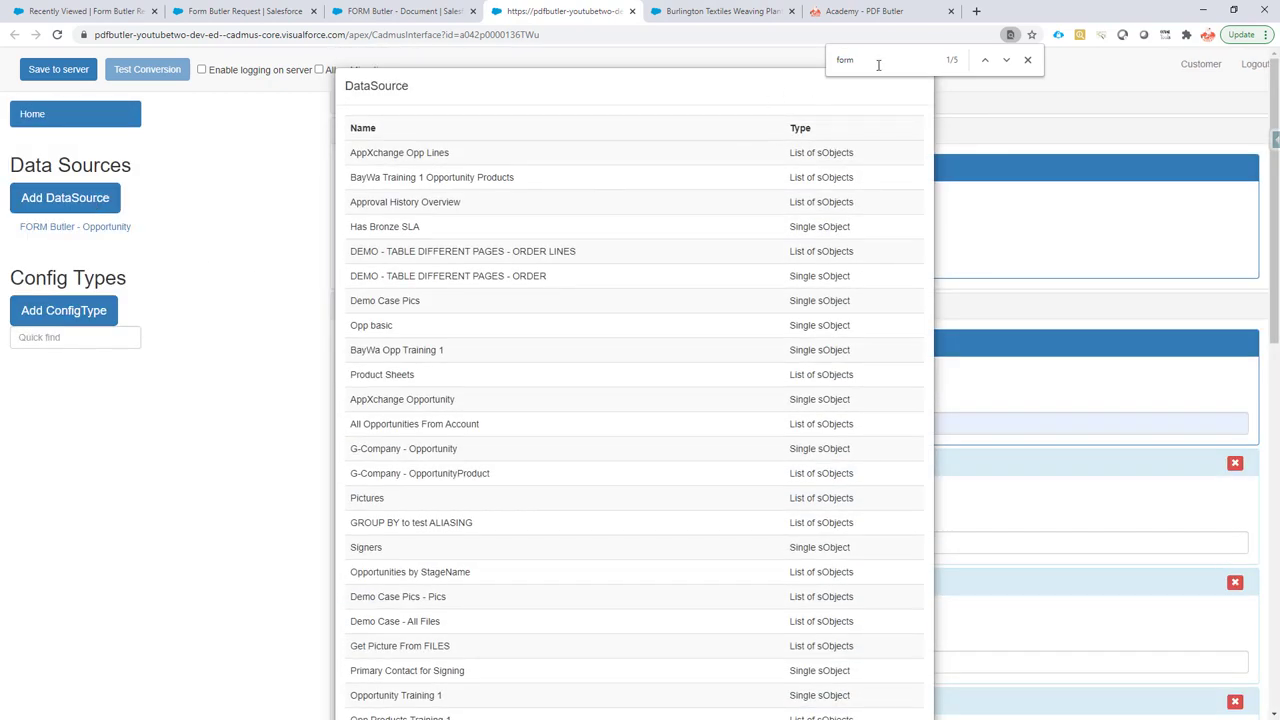
key("Return")
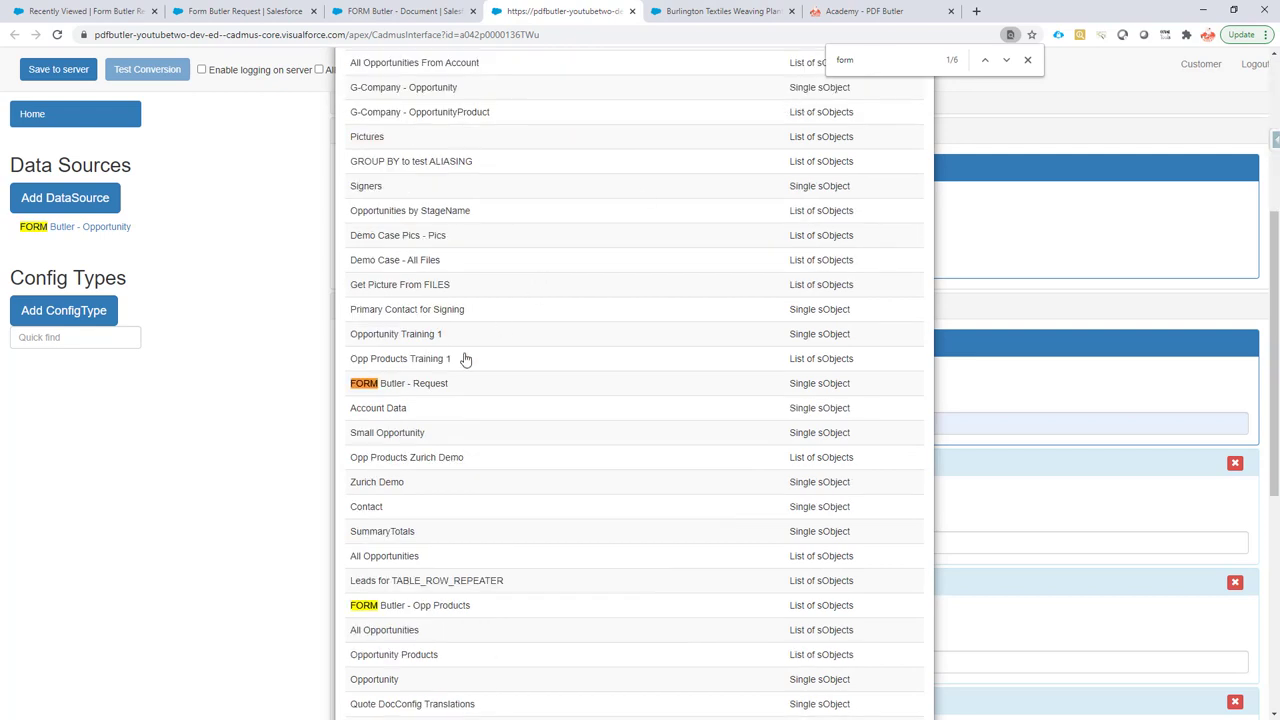
scroll(455, 400, "down", 1)
left_click(446, 472)
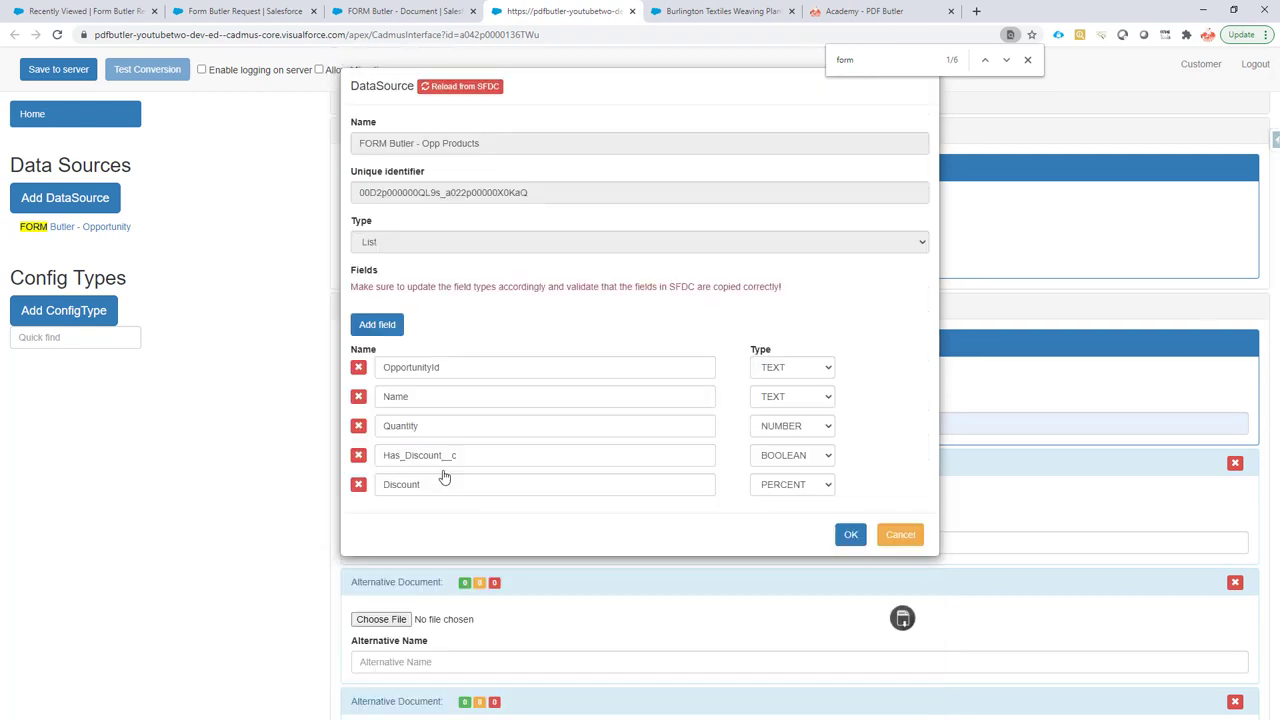
left_click(857, 543)
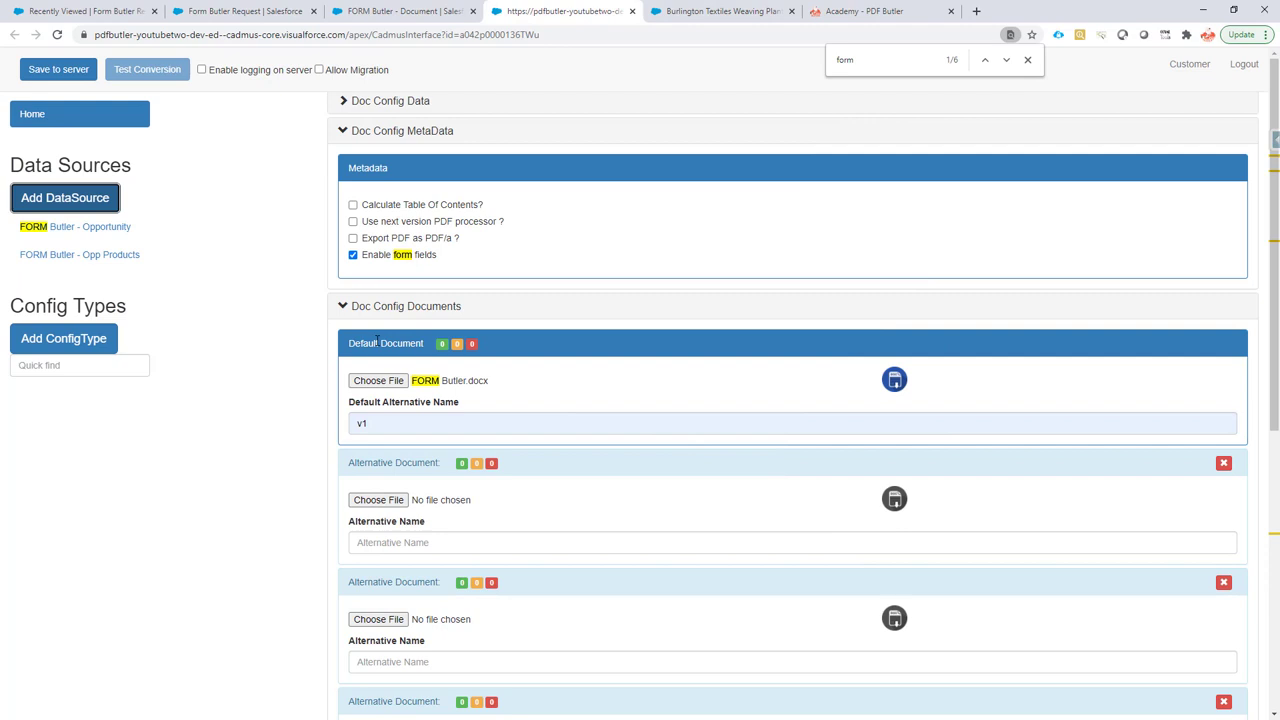
Add "FORM Butler - Account" as a child data source of "FORM Butler - Opportunity" and save the doc config to the server
left_click(105, 232)
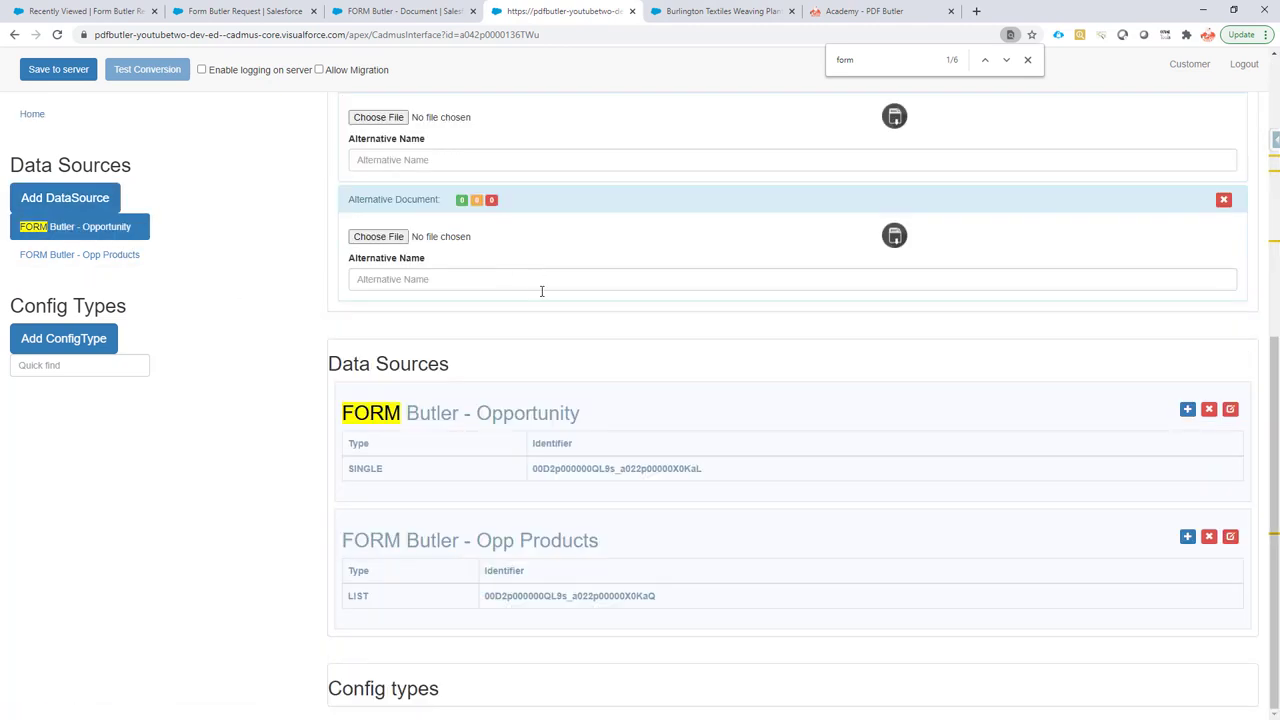
left_click(1187, 410)
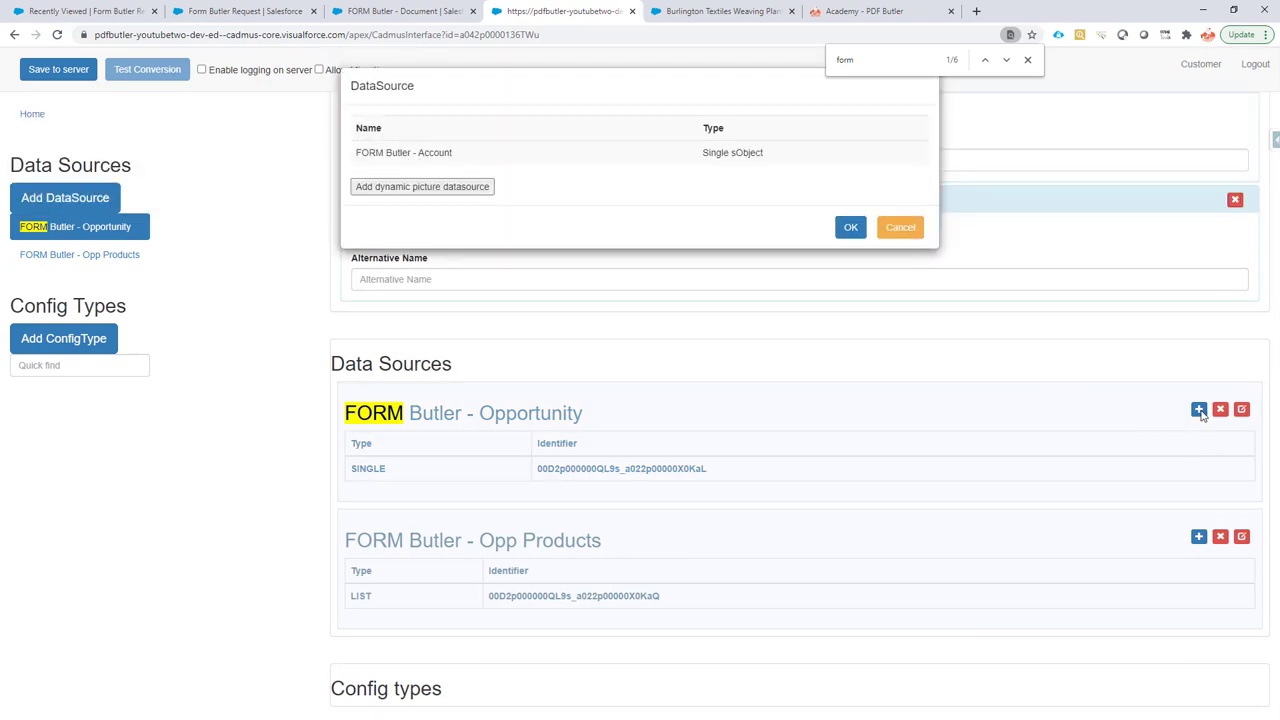
left_click(403, 155)
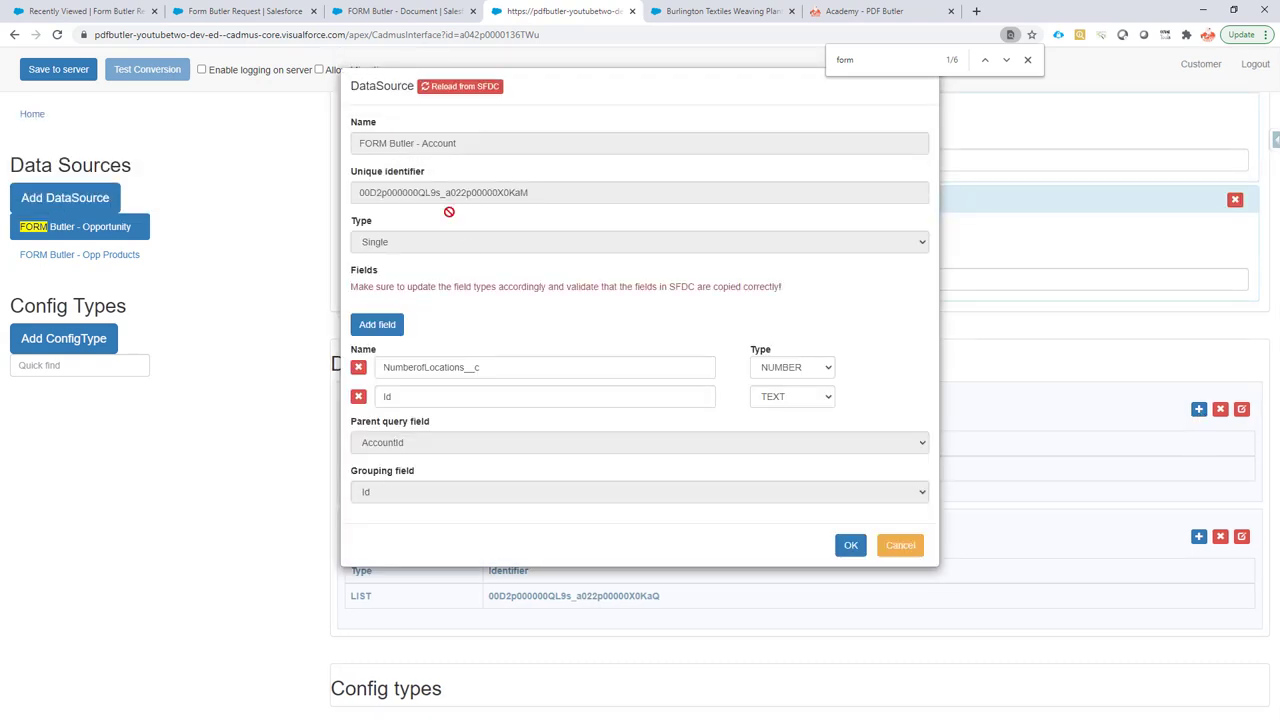
left_click(849, 543)
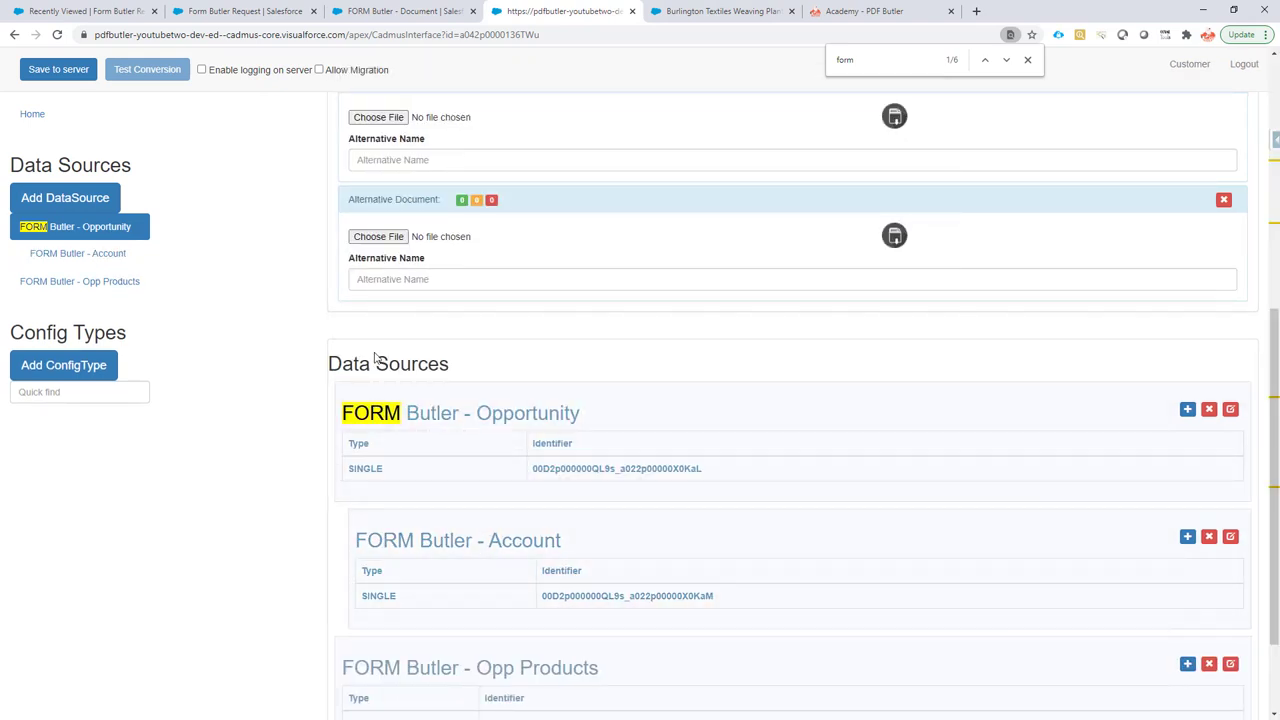
left_click(80, 75)
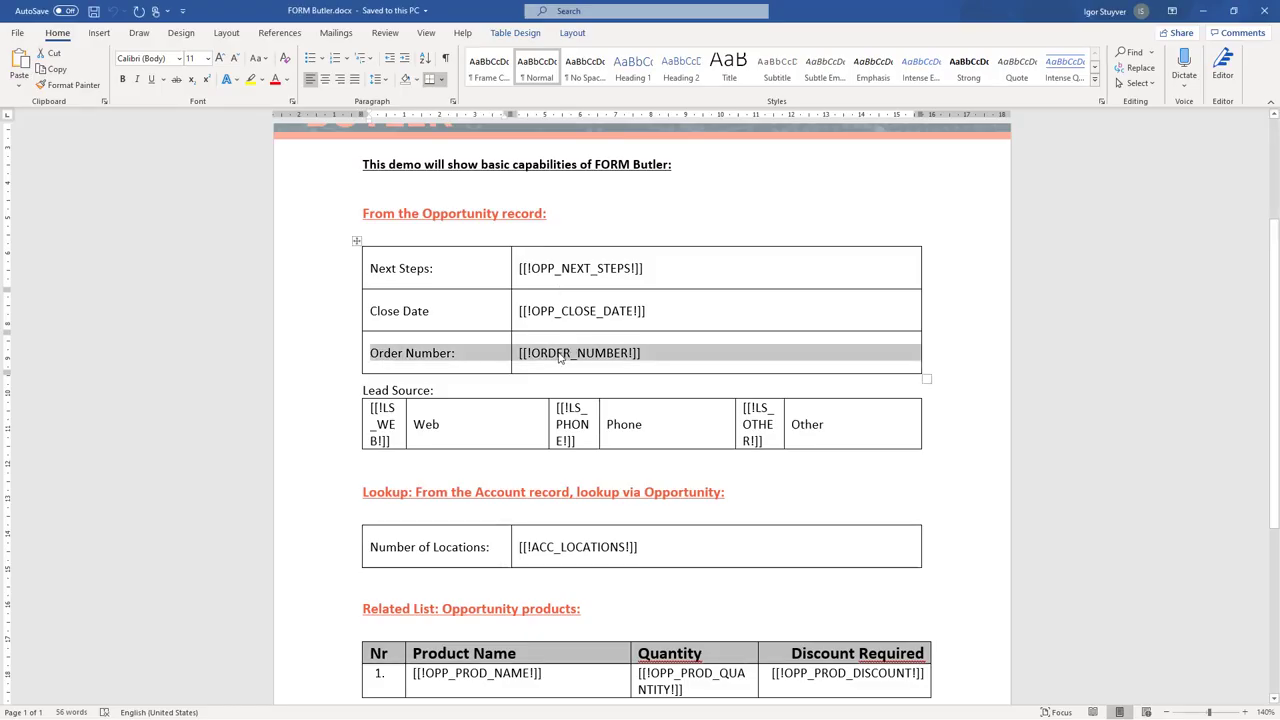
Switch to the Word template and copy the merge field name ORDER_NUMBER from the Order Number row
left_click(556, 353)
double_click(552, 353)
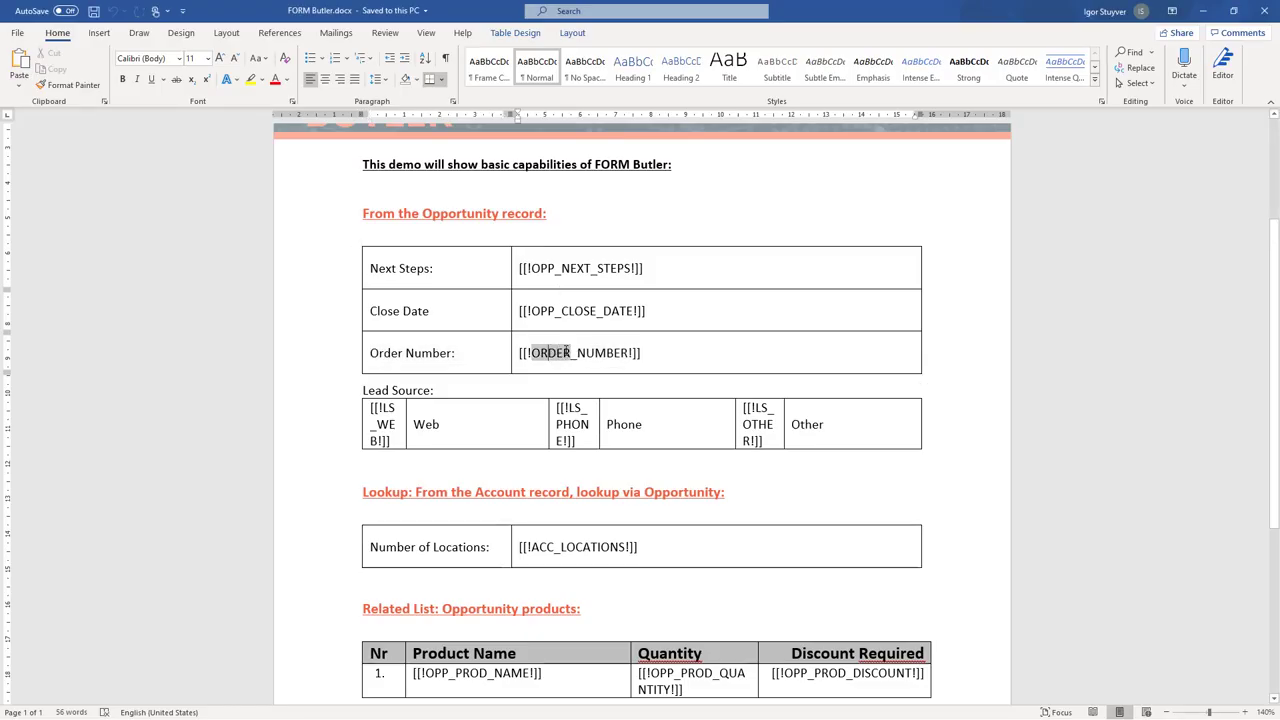
left_click_drag(566, 352, 628, 353)
key("ctrl+c")
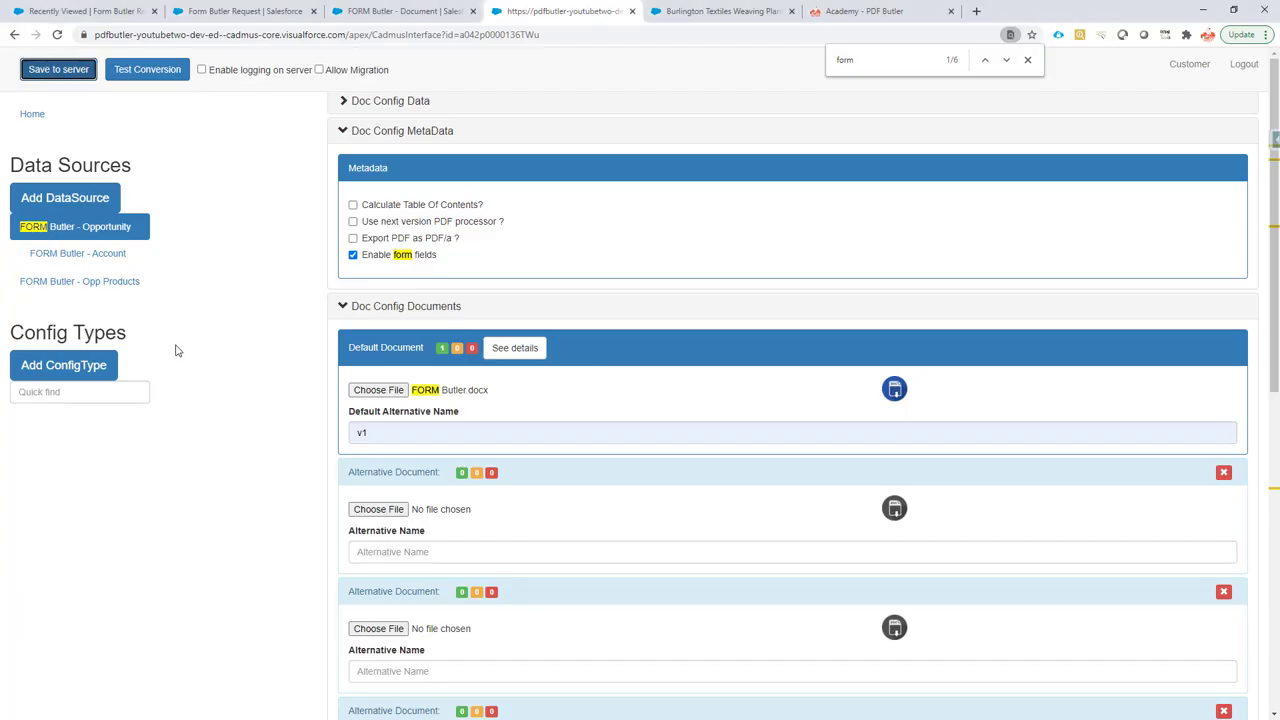
Start a new config type named ORDER_NUMBER with the type SINGLE_FOR_FORM_FIELD
left_click(103, 366)
left_click(403, 143)
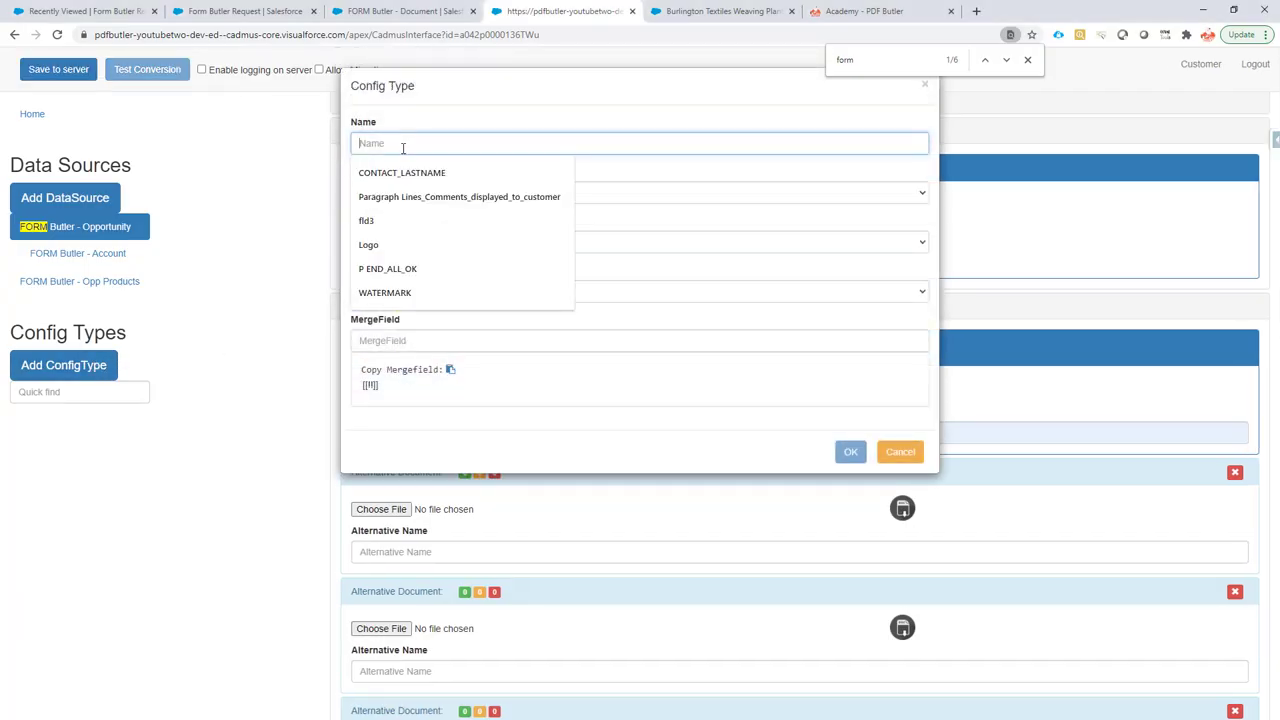
key("ctrl+v")
left_click(408, 196)
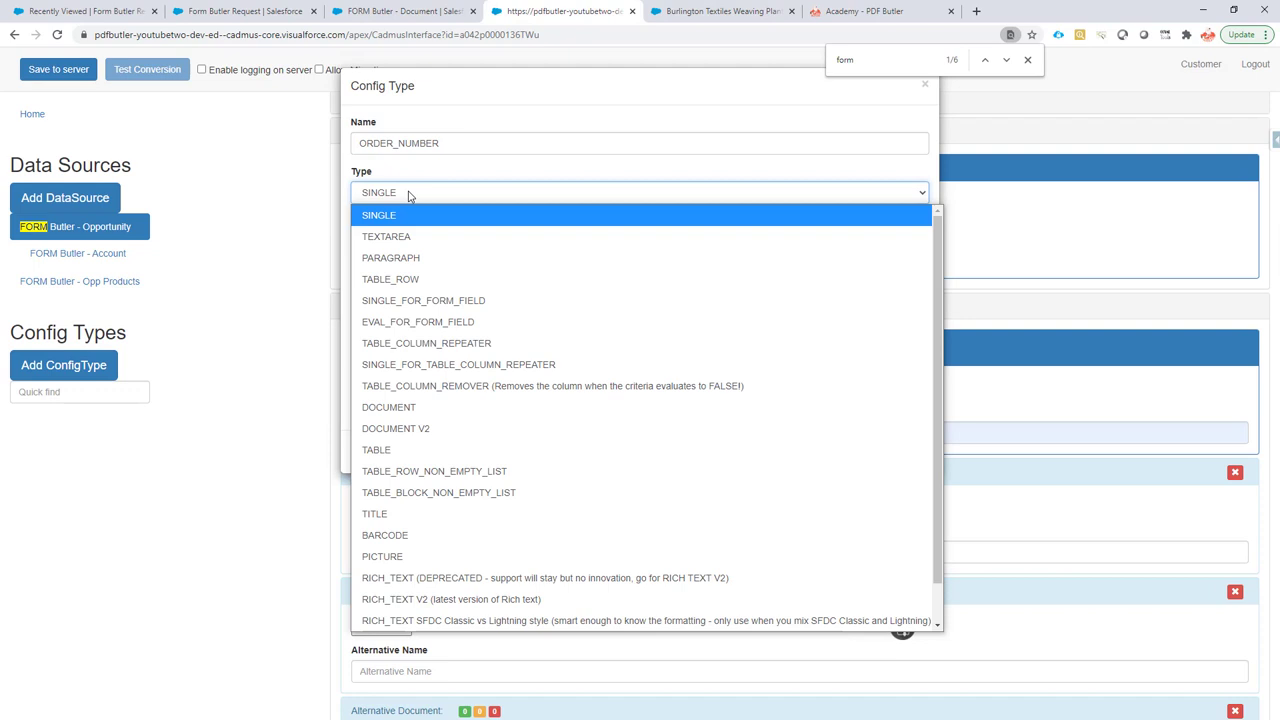
left_click(480, 304)
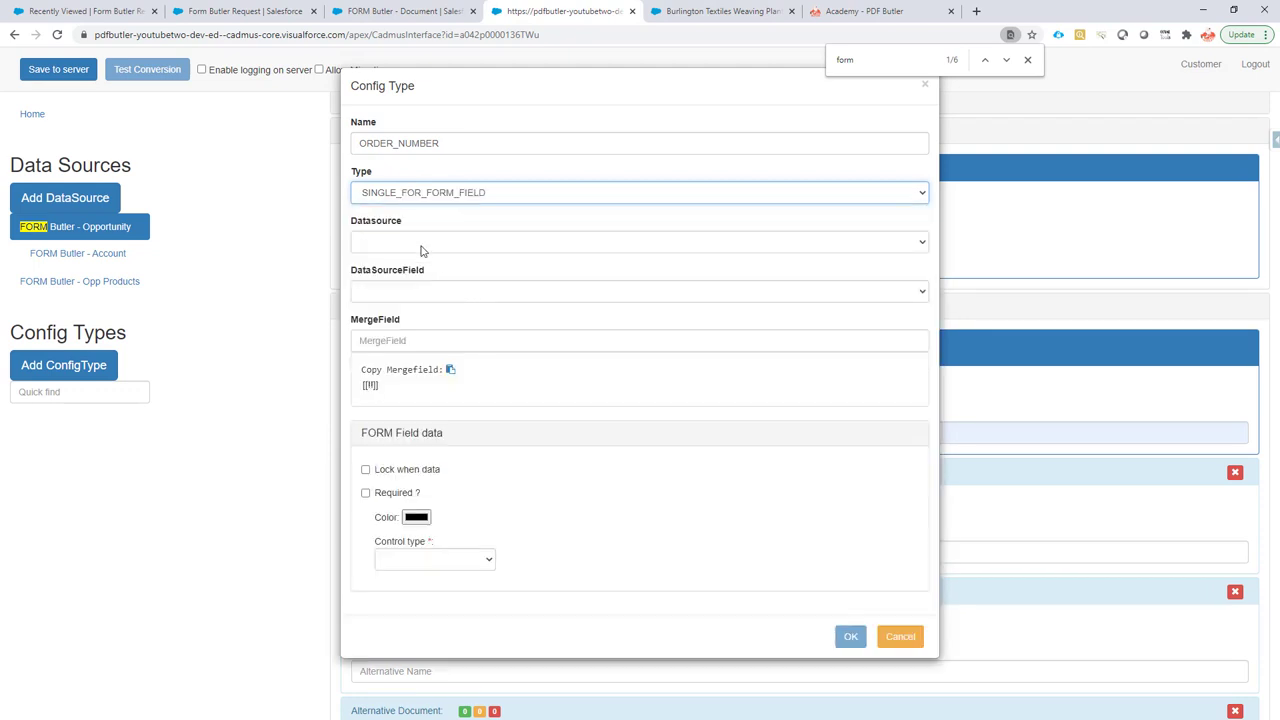
Link the config type to OrderNumber__c from the "FORM Butler - Opportunity" data source and set its merge field to ORDER_NUMBER
left_click(423, 246)
left_click(468, 310)
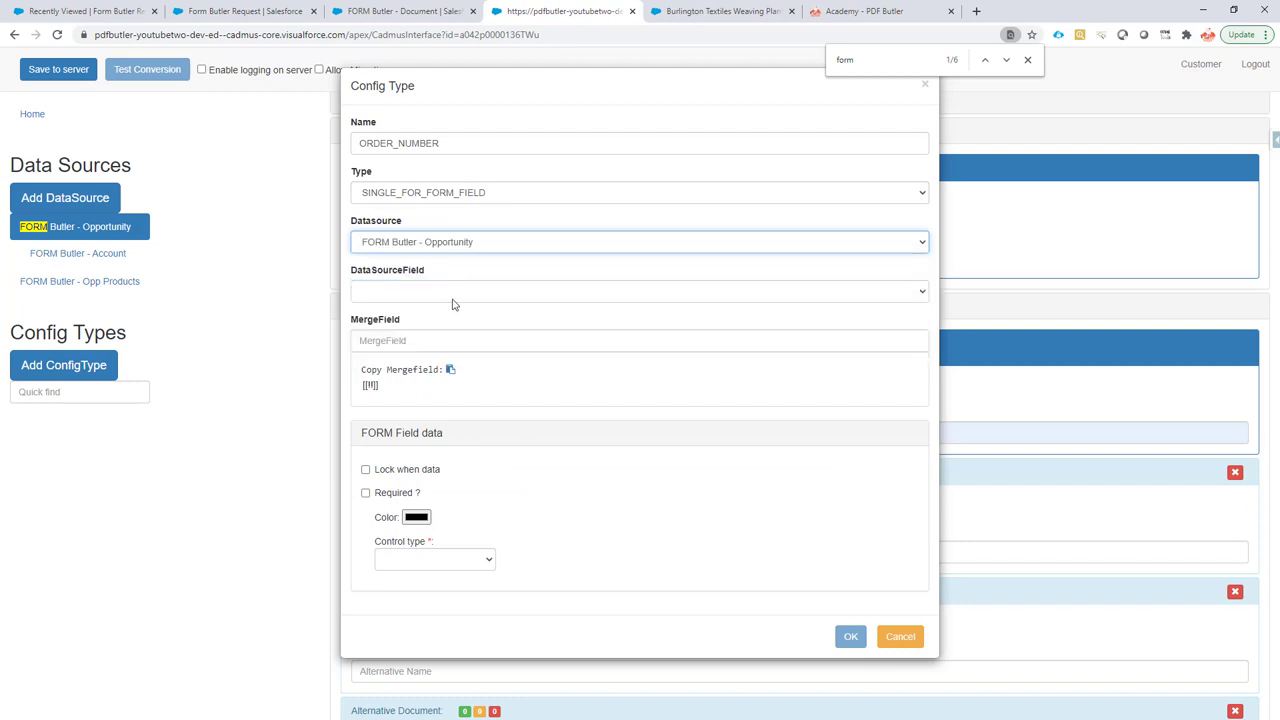
left_click(437, 293)
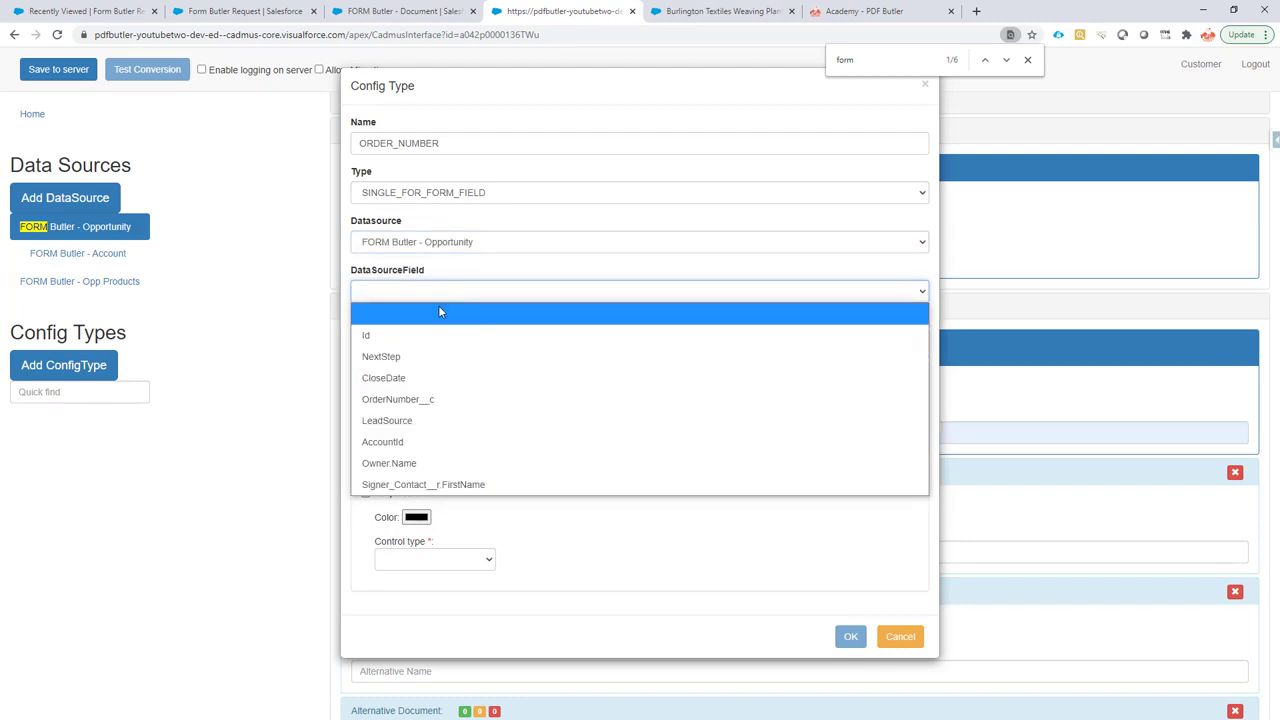
left_click(451, 400)
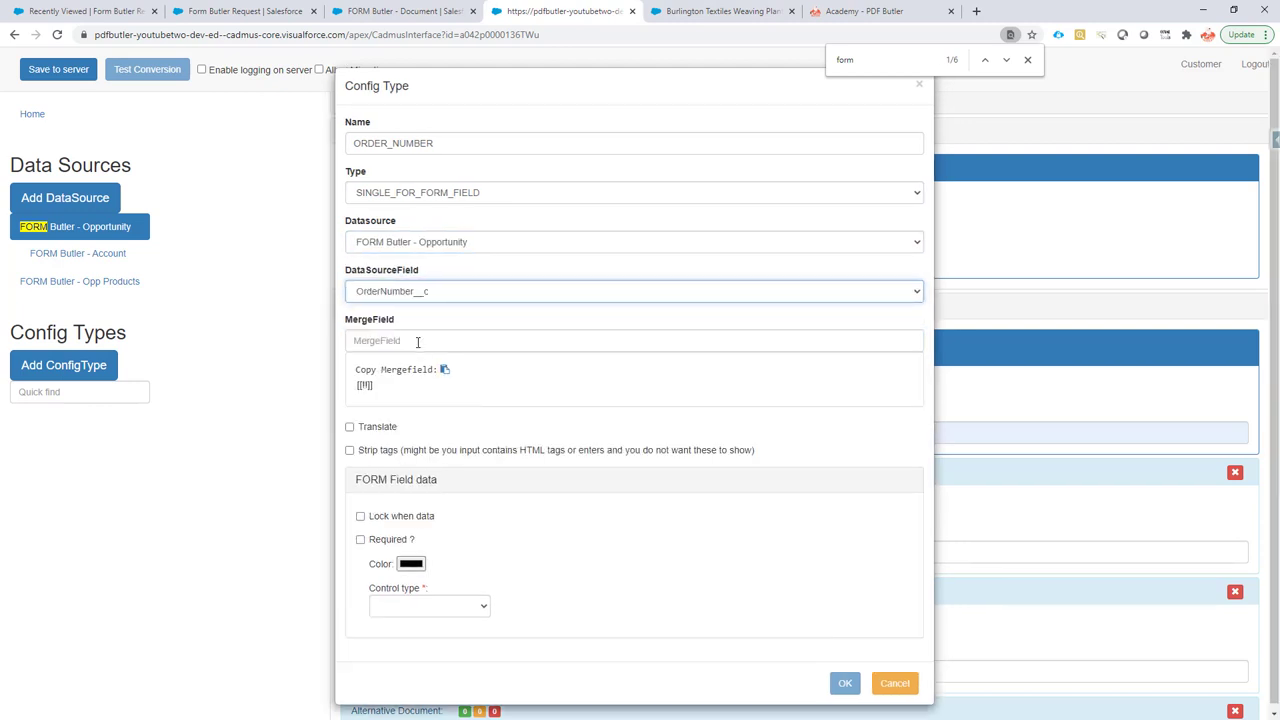
left_click(418, 342)
key("ctrl+v")
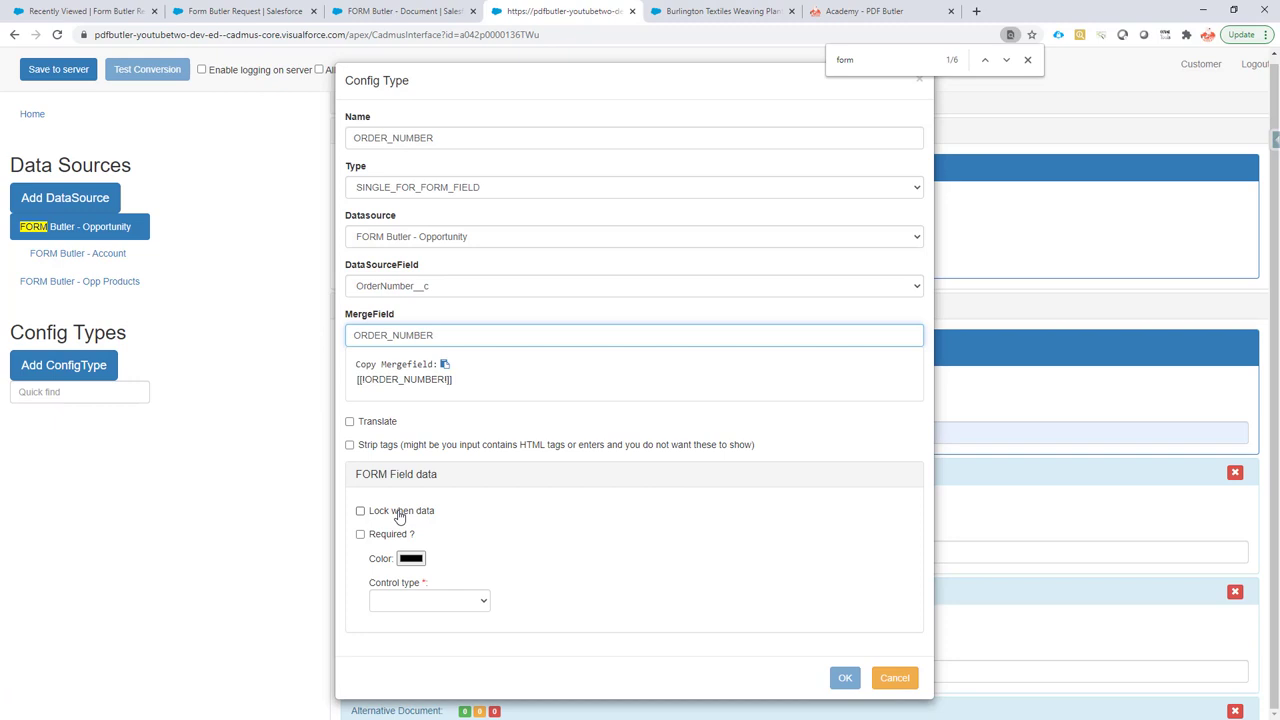
Set the form field's control type to Single line input and its unit of measurement to mm
left_click(430, 604)
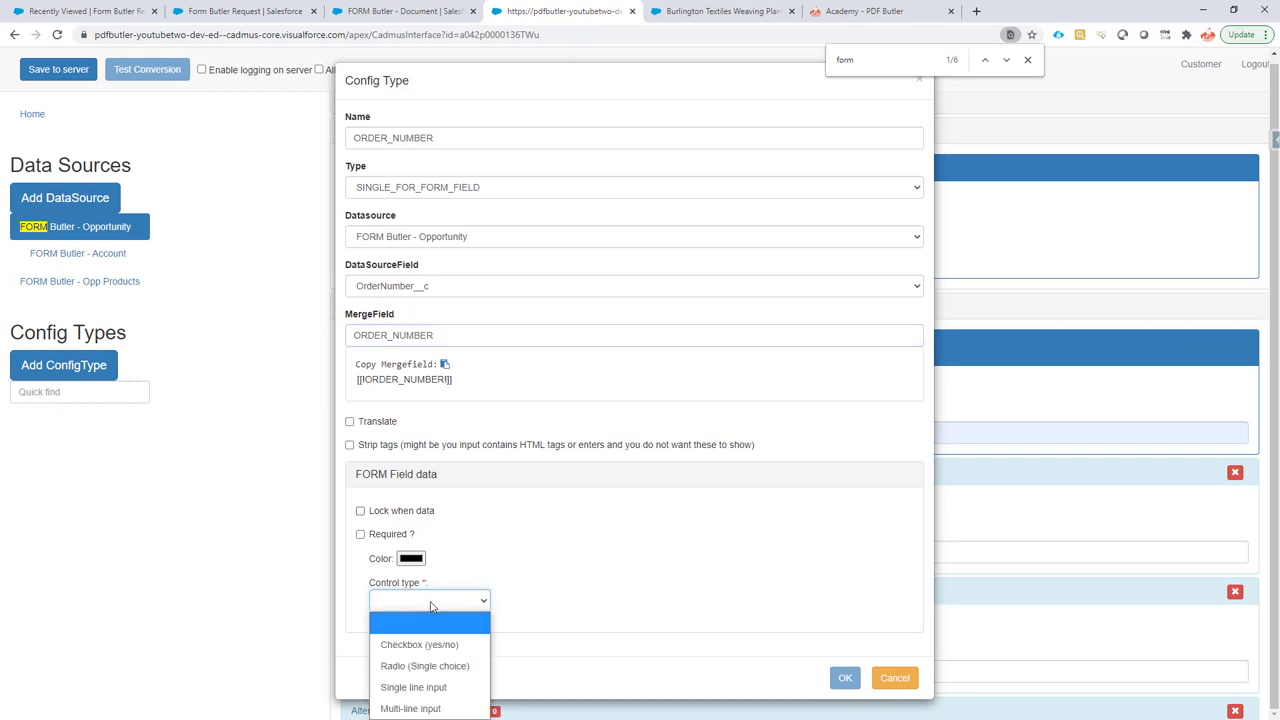
left_click(443, 690)
scroll(480, 620, "down", 3)
left_click(435, 467)
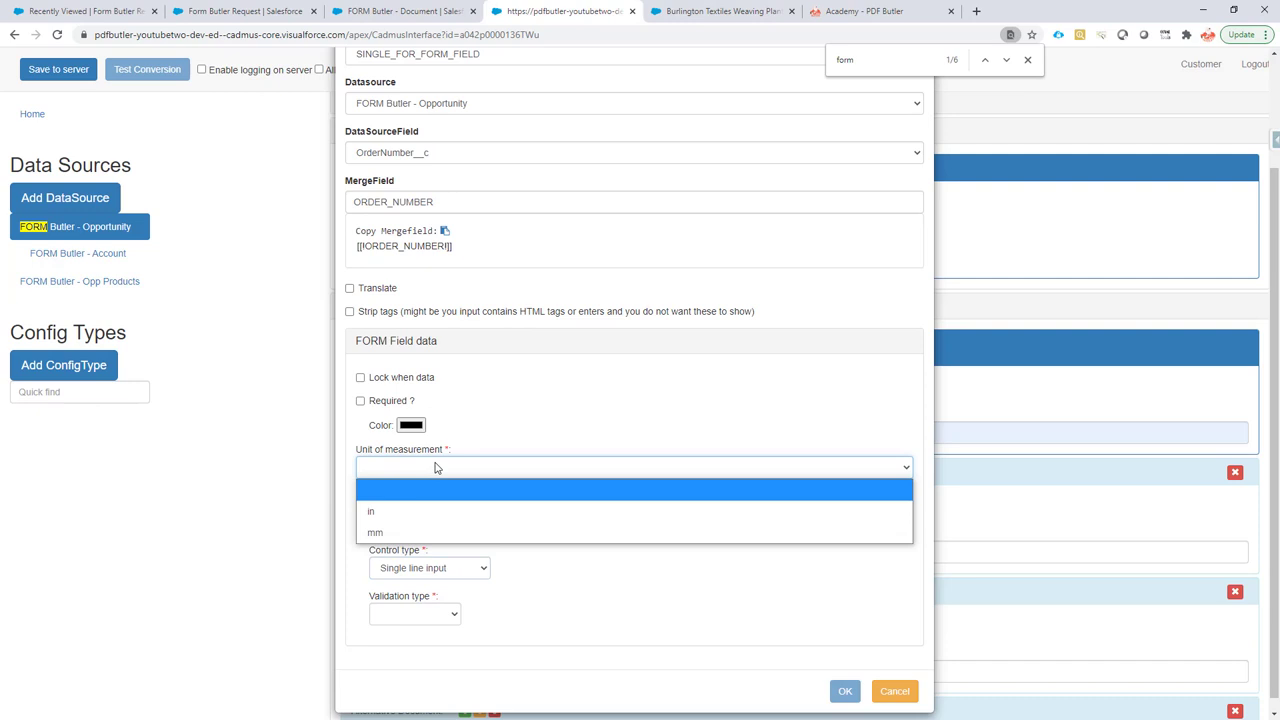
left_click(411, 533)
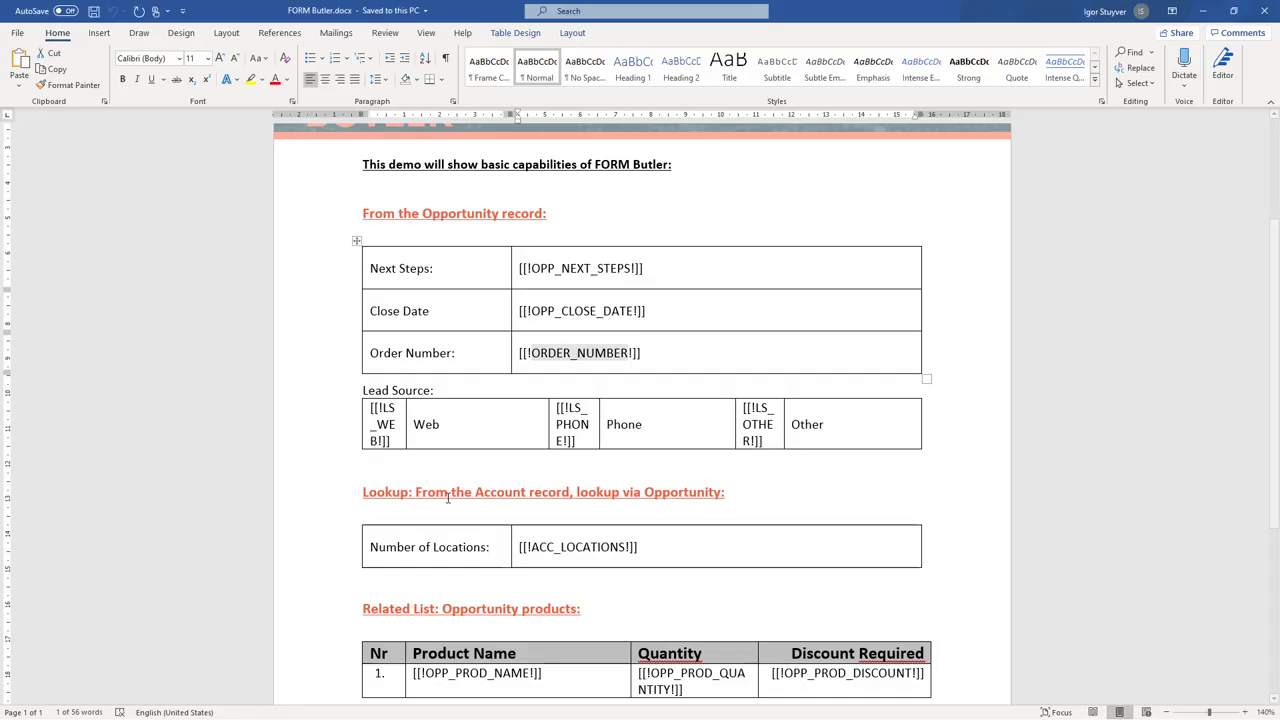
Check the Order Number cell in the Word template, return to the config type and set the form field to 106 mm wide and 8 mm high
scroll(511, 381, "up", 1)
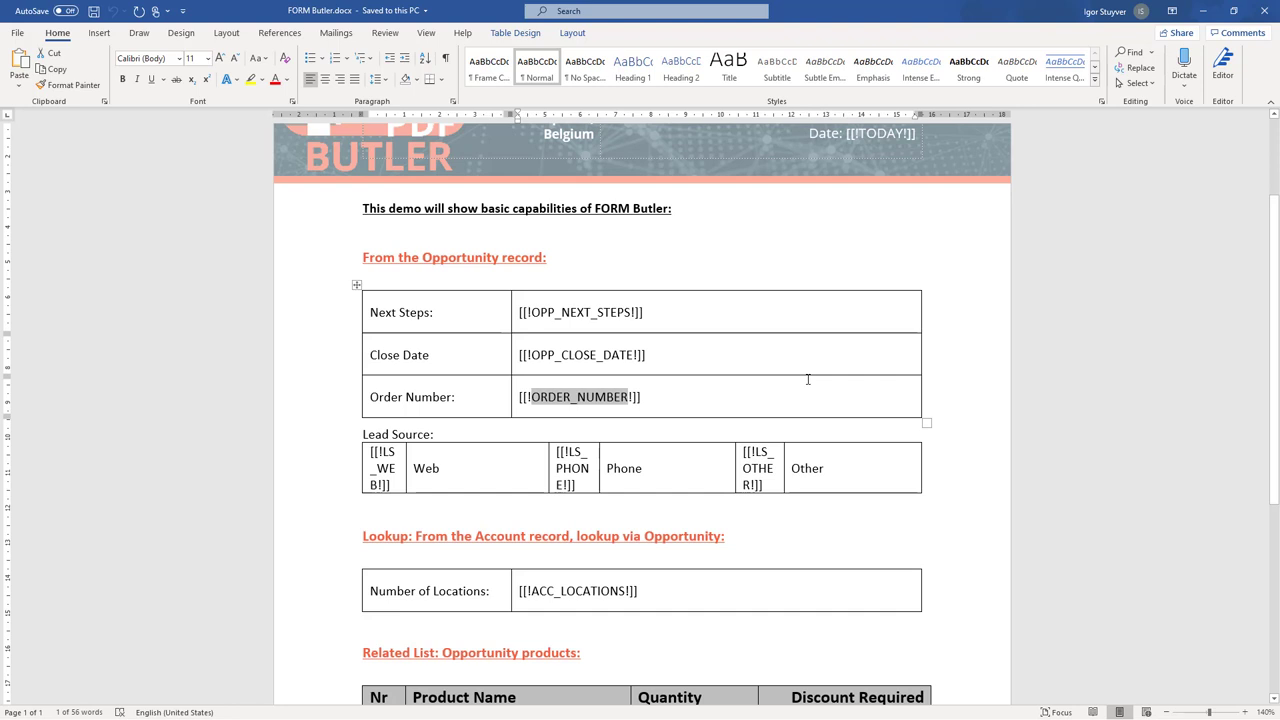
key("alt+Tab")
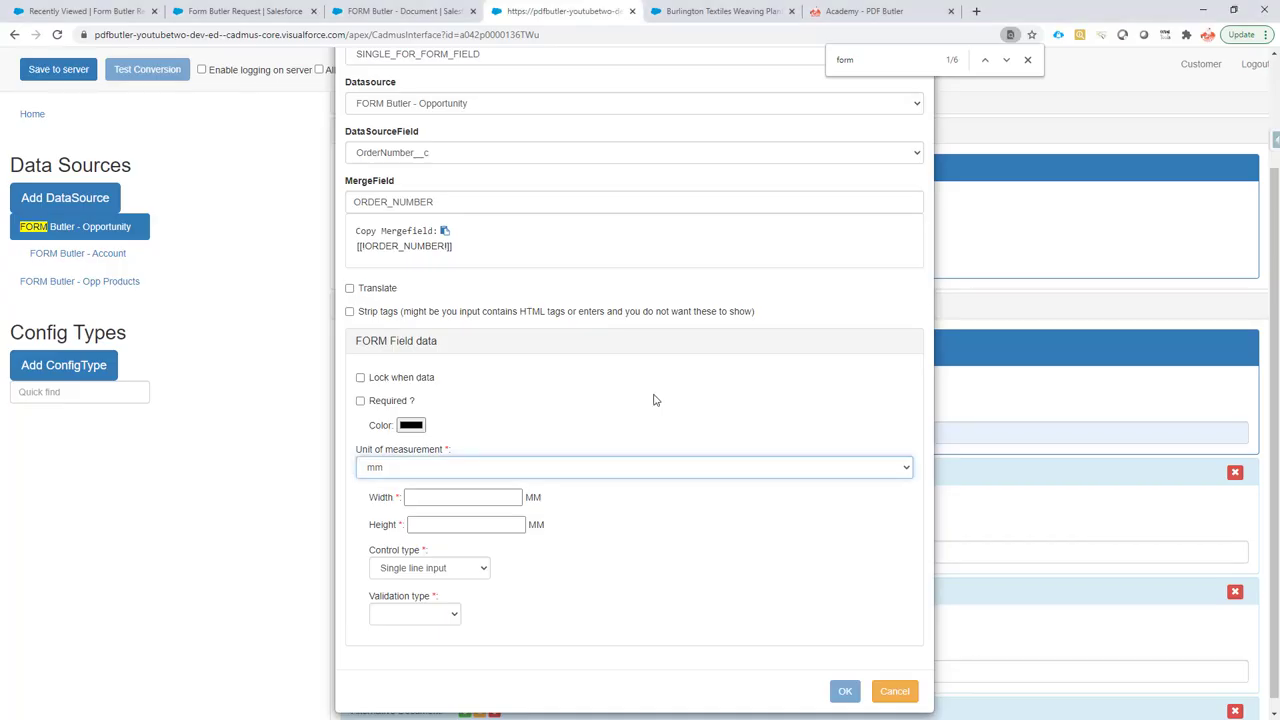
left_click(457, 498)
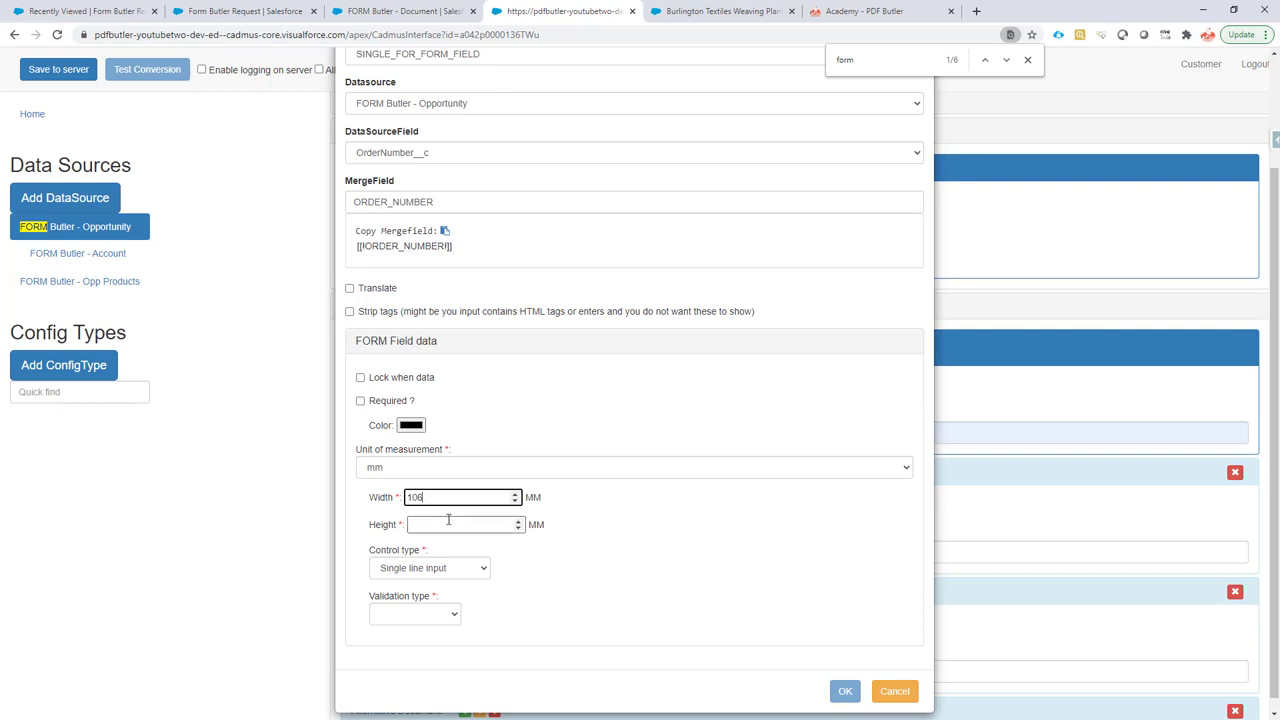
left_click(437, 523)
left_click(435, 470)
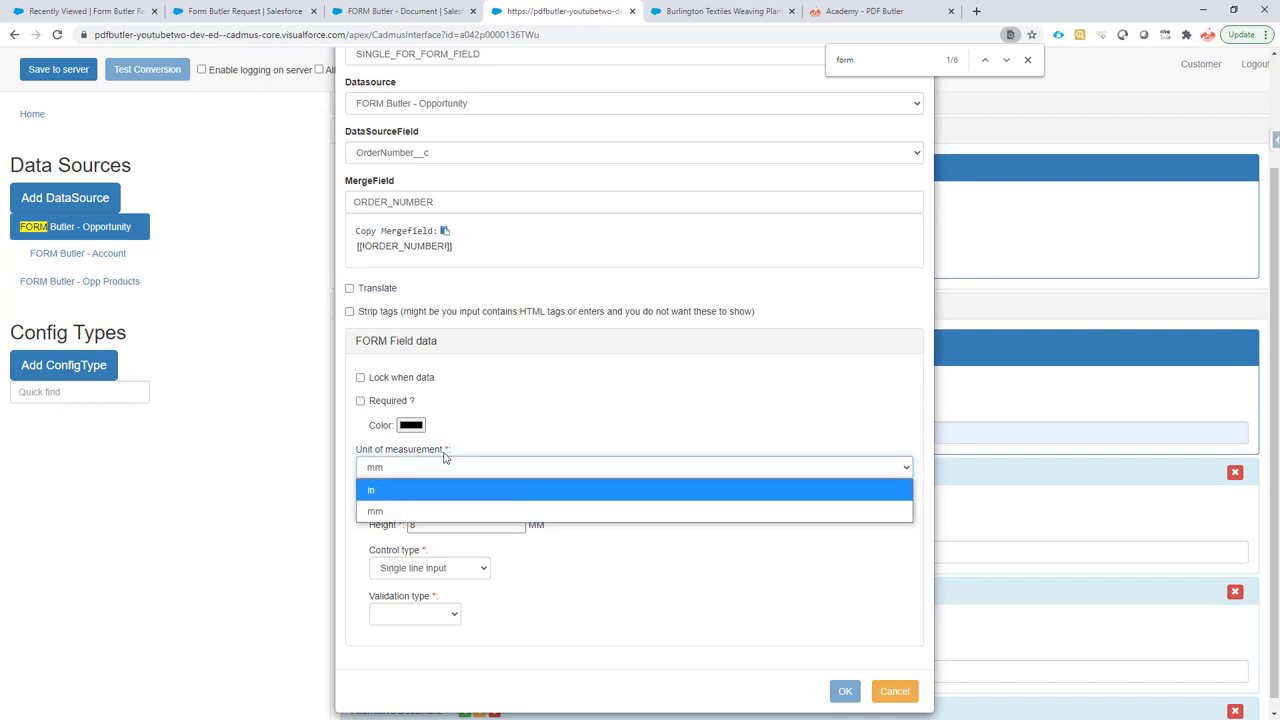
left_click(485, 443)
Set the form field's validation type to Text, accept the config type and save the doc config to the server
left_click(424, 615)
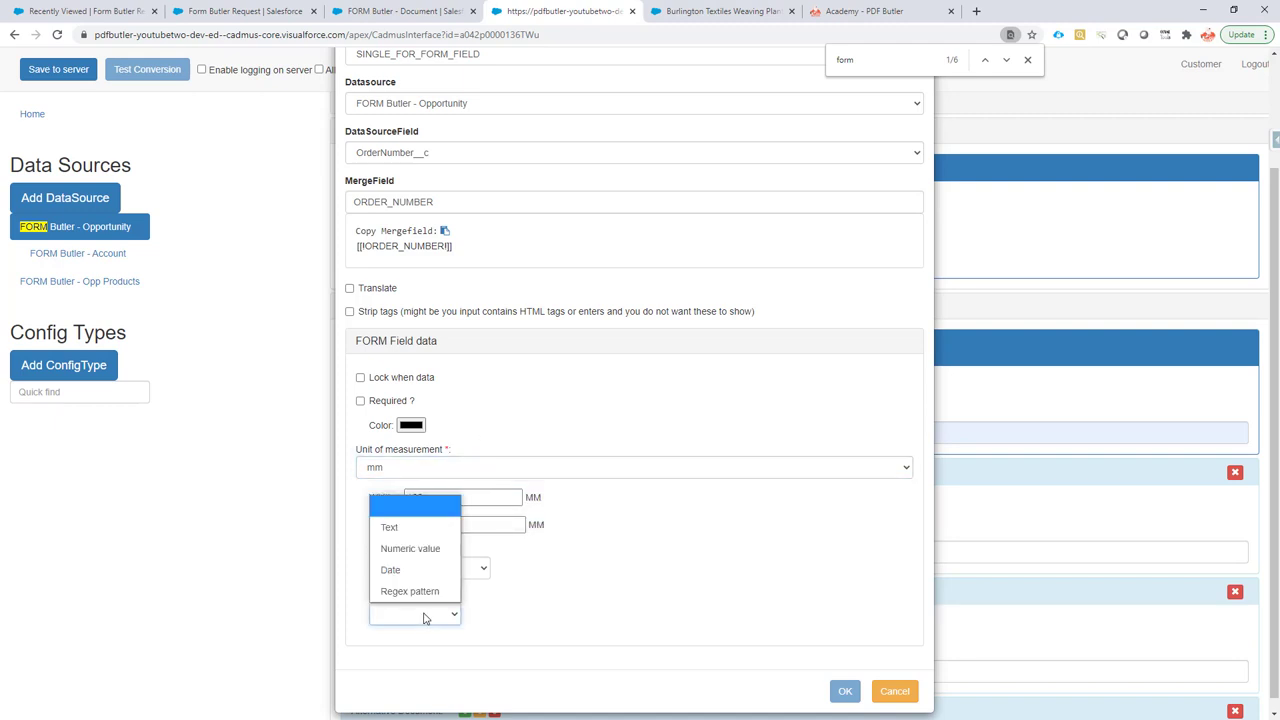
left_click(405, 527)
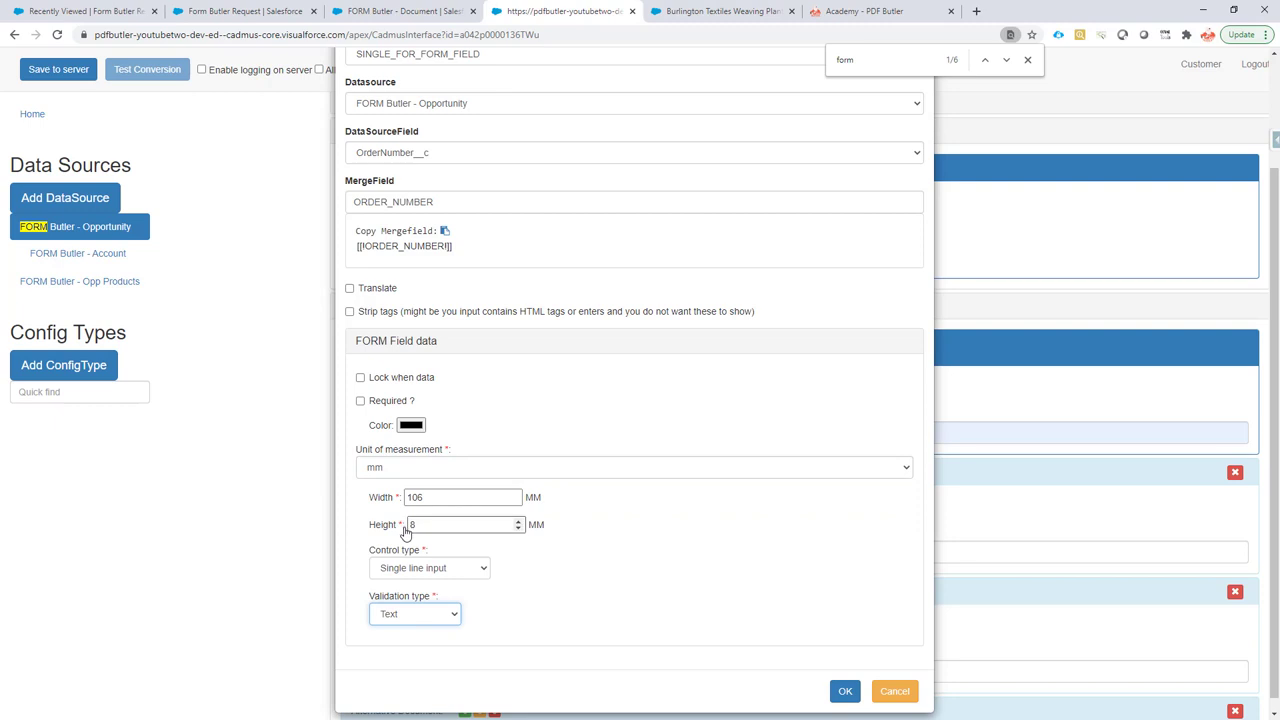
left_click(433, 615)
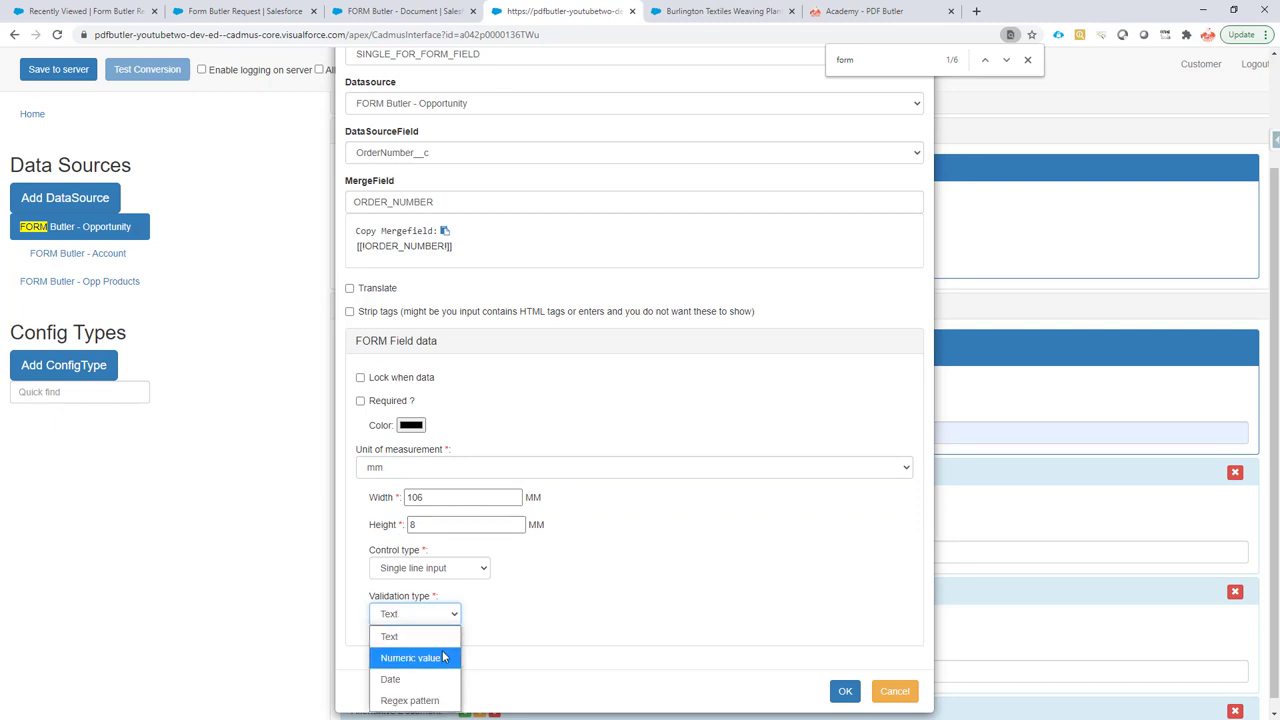
left_click(649, 593)
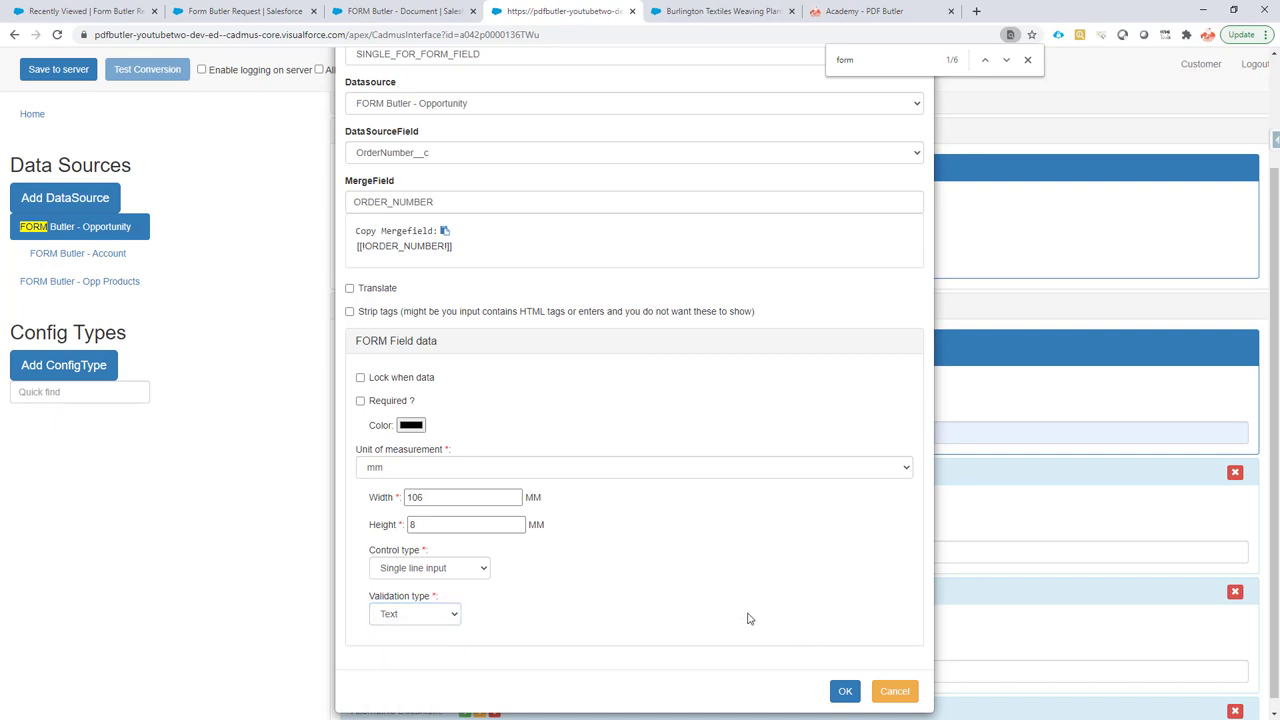
left_click(845, 691)
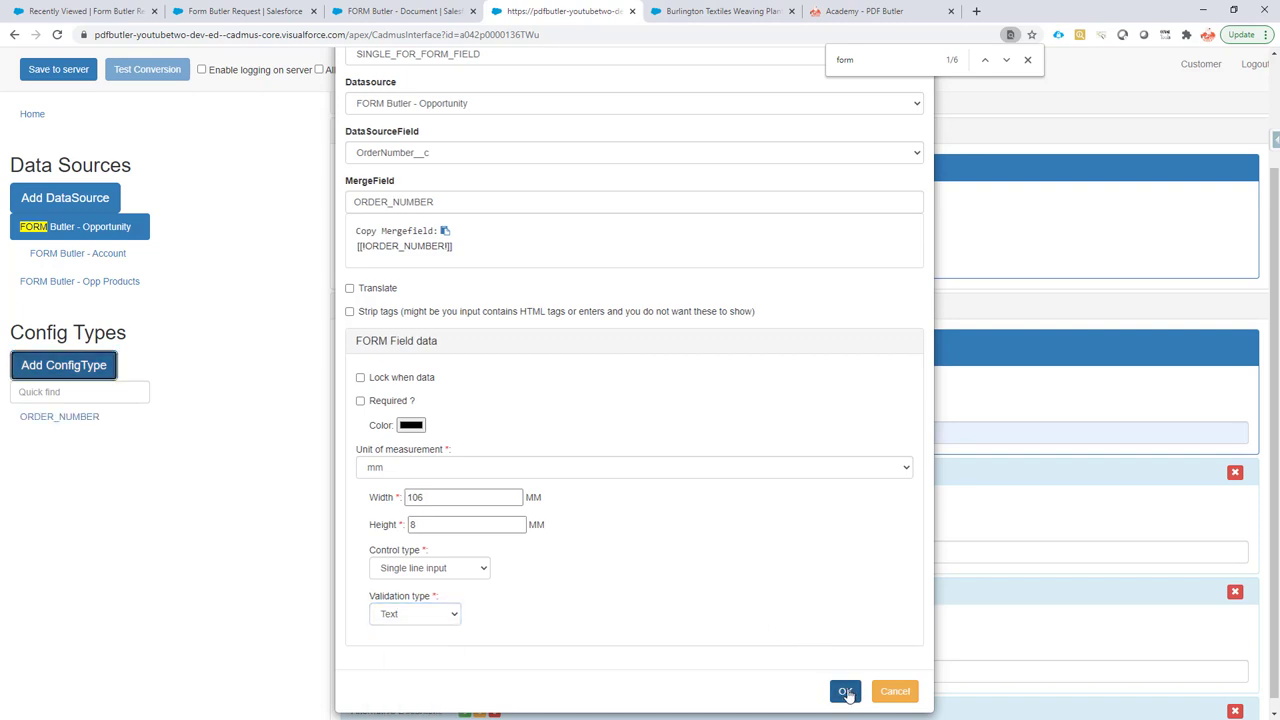
left_click(60, 72)
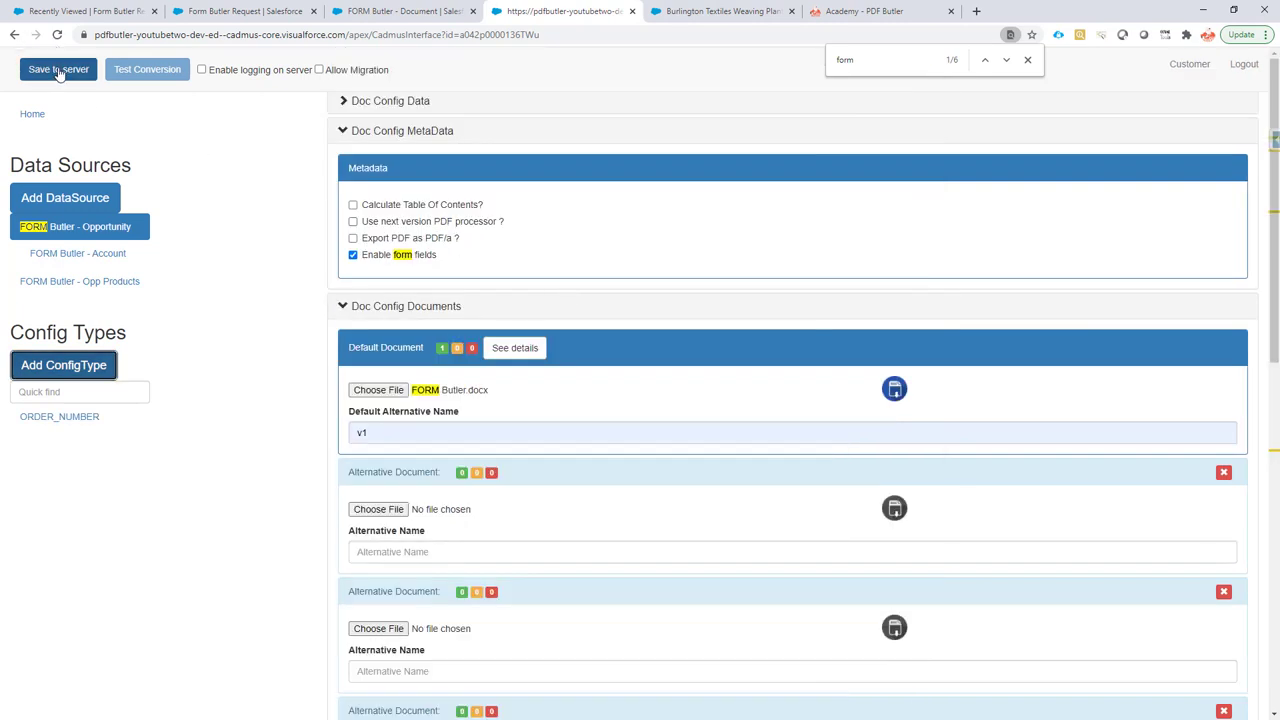
left_click(60, 70)
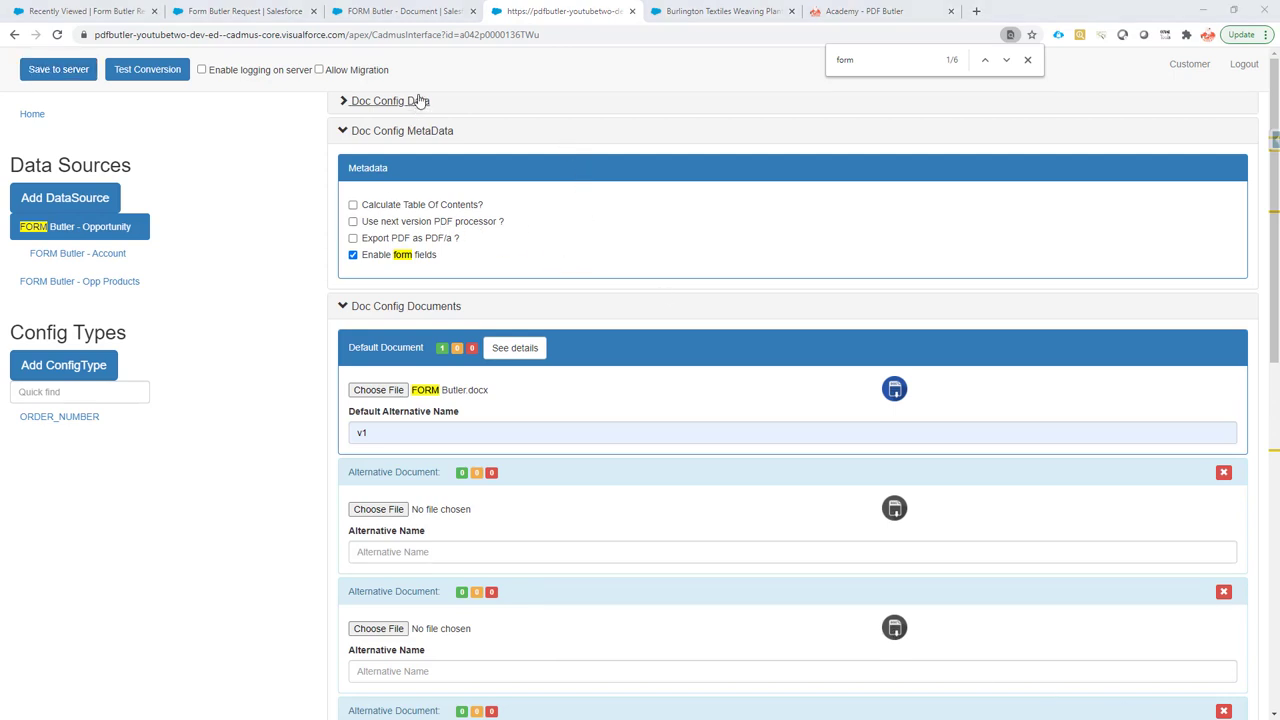
Switch to the Burlington Textiles Weaving Plant Generator opportunity, preview "FORM Butler - Document" as PDF and examine its Order Number field
left_click(703, 17)
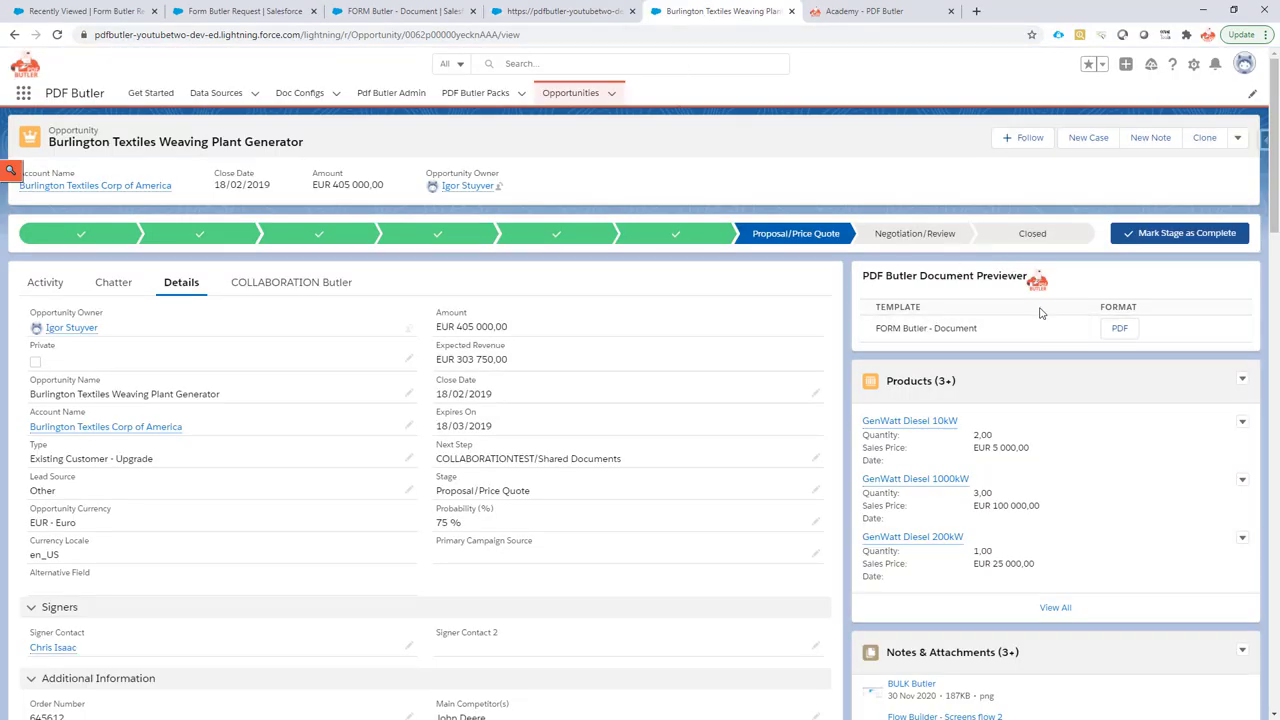
left_click(1121, 330)
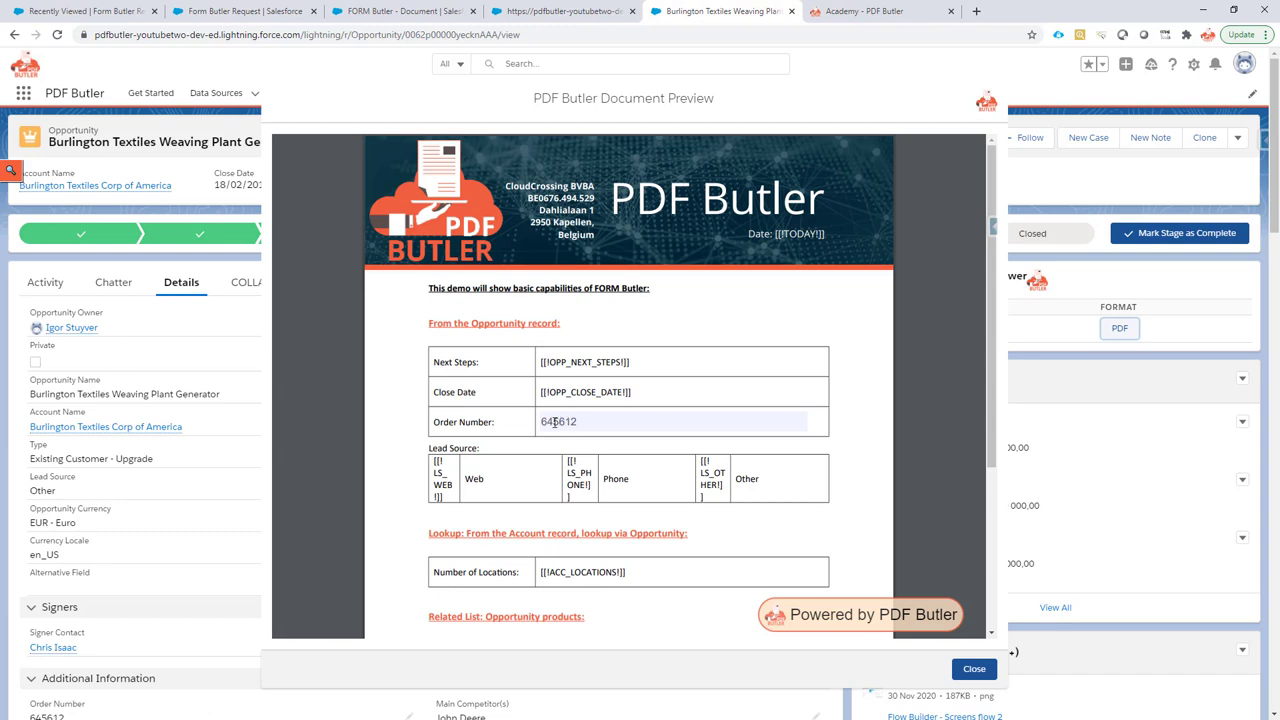
double_click(555, 422)
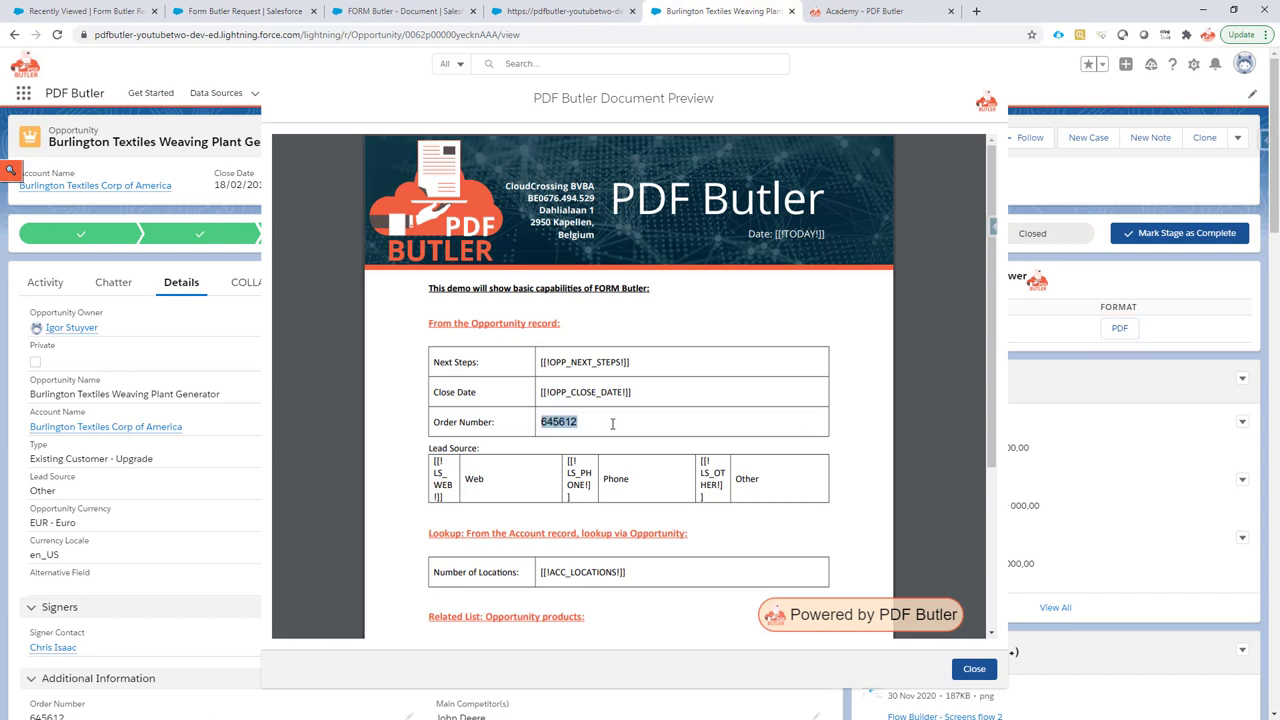
left_click(634, 442)
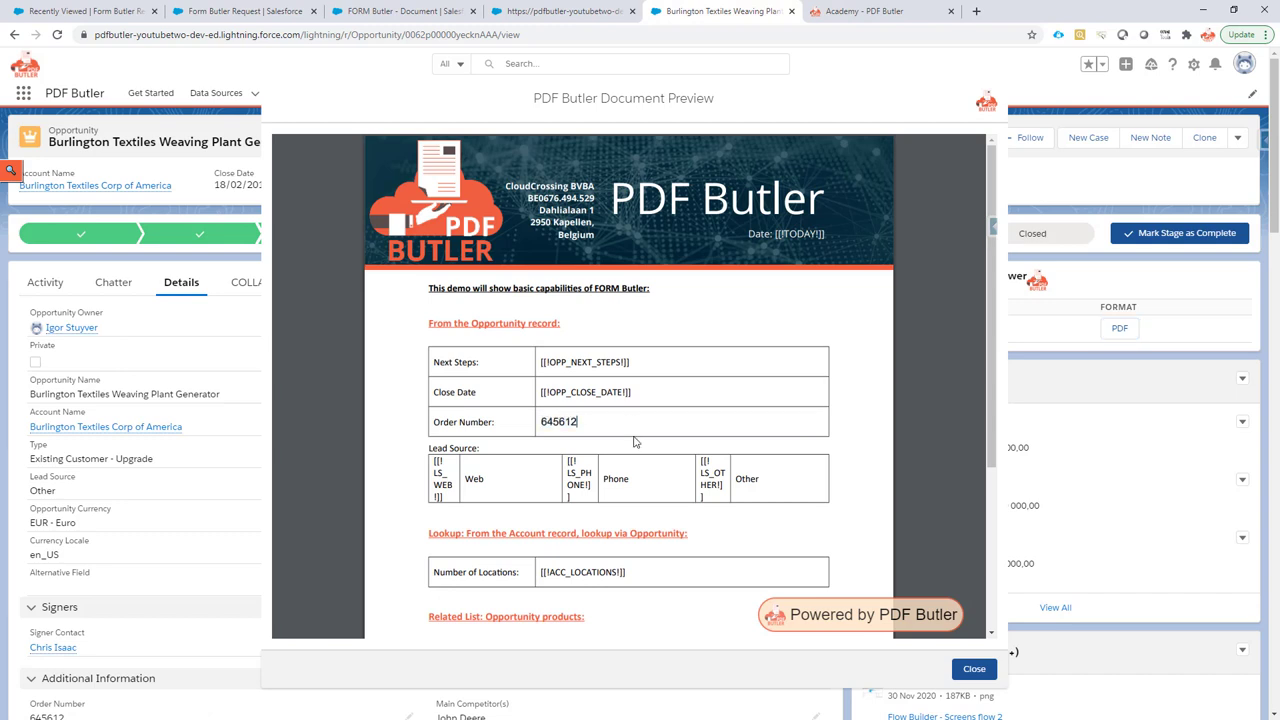
double_click(560, 422)
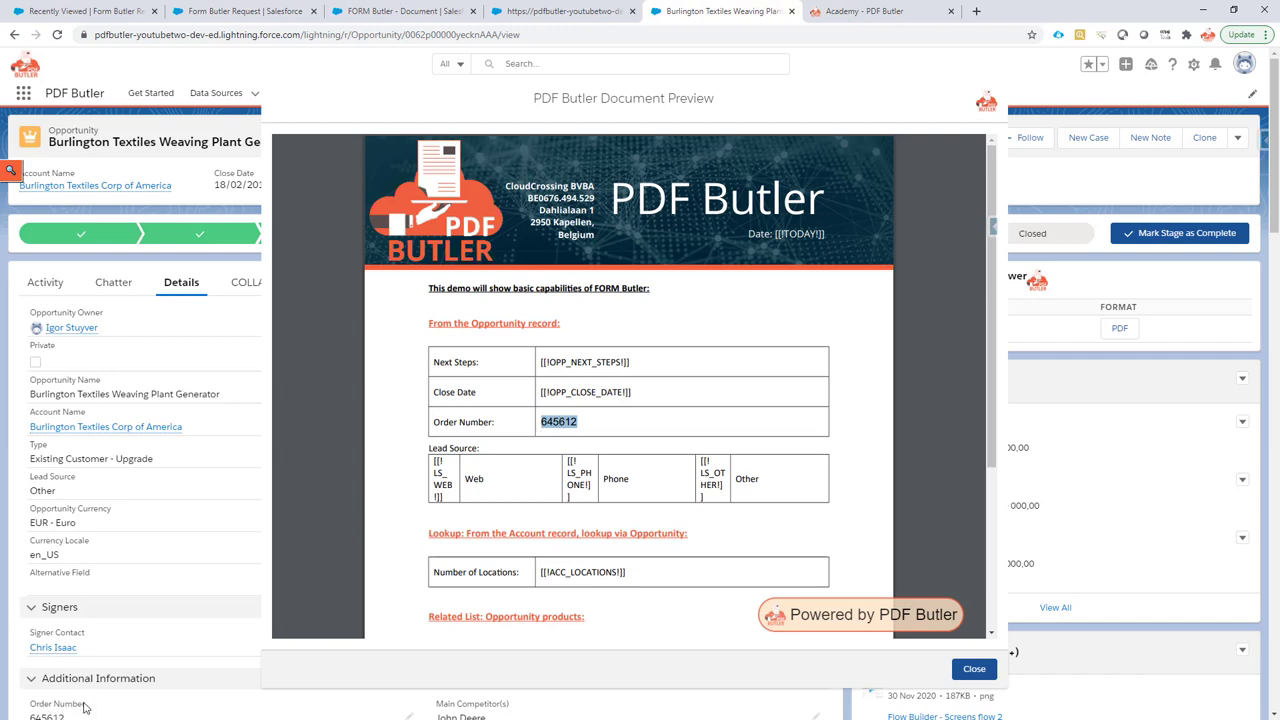
Test the Order Number form field in the document preview by adding extra digits to the existing number
left_click(607, 421)
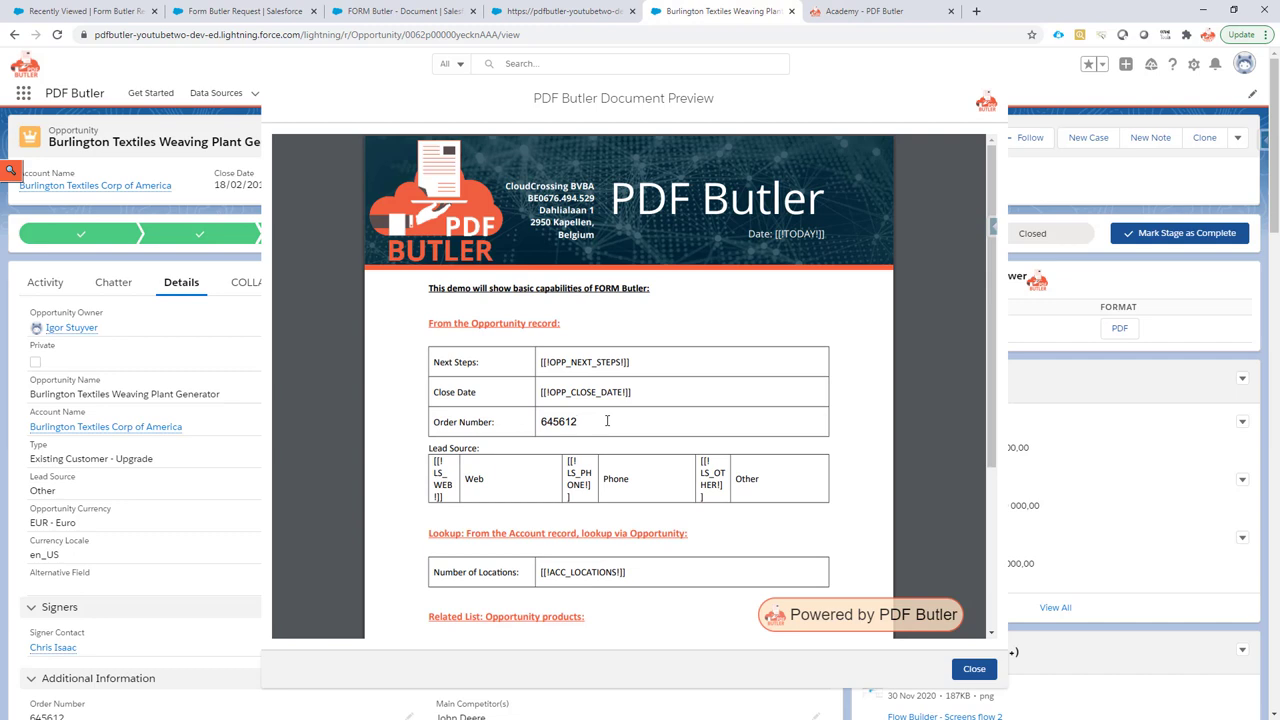
type("6456126")
key("BackSpace")
key("BackSpace")
type("6898")
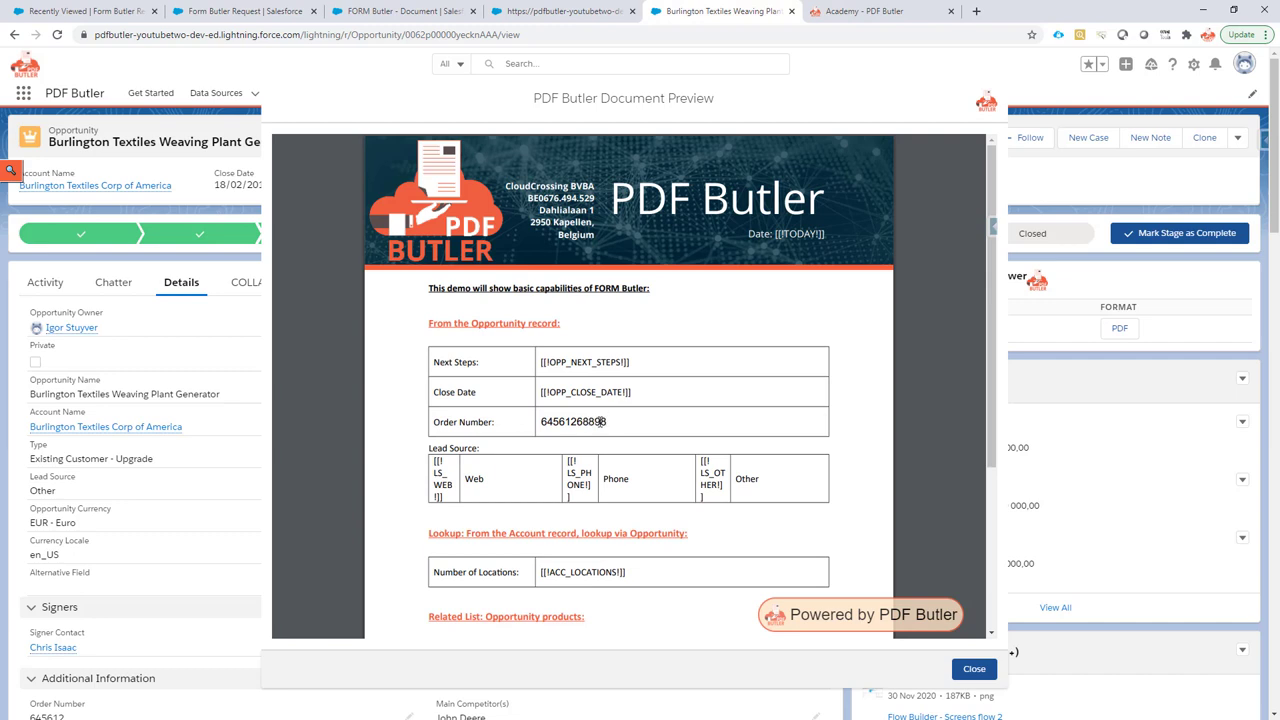